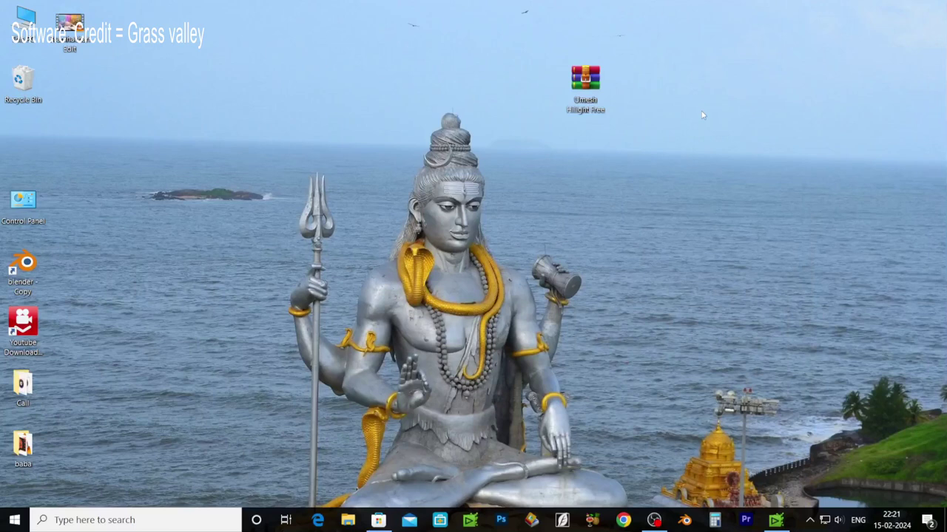
# Switch to Chrome with an existing profile, search Google for telegram and open the Telegram Web site.
pyautogui.moveTo(585, 77); pyautogui.dragTo(725, 74)
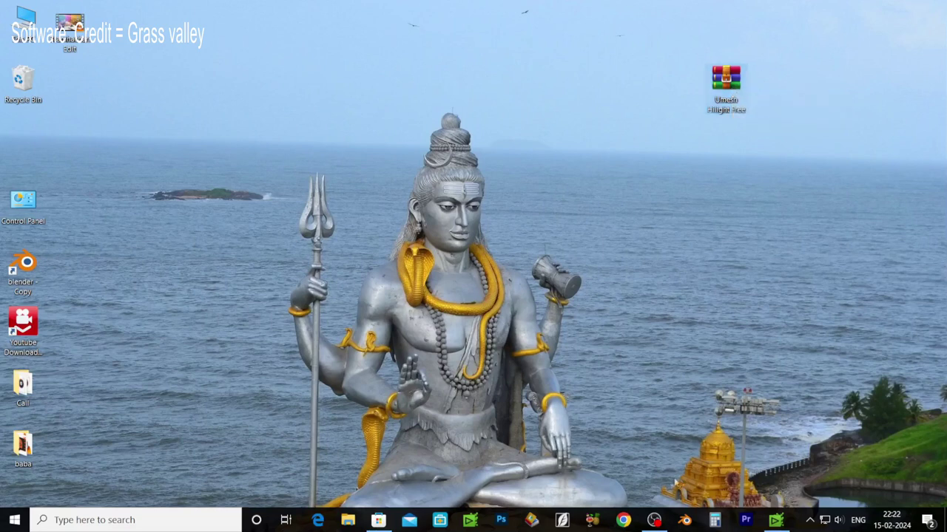
pyautogui.click(623, 520)
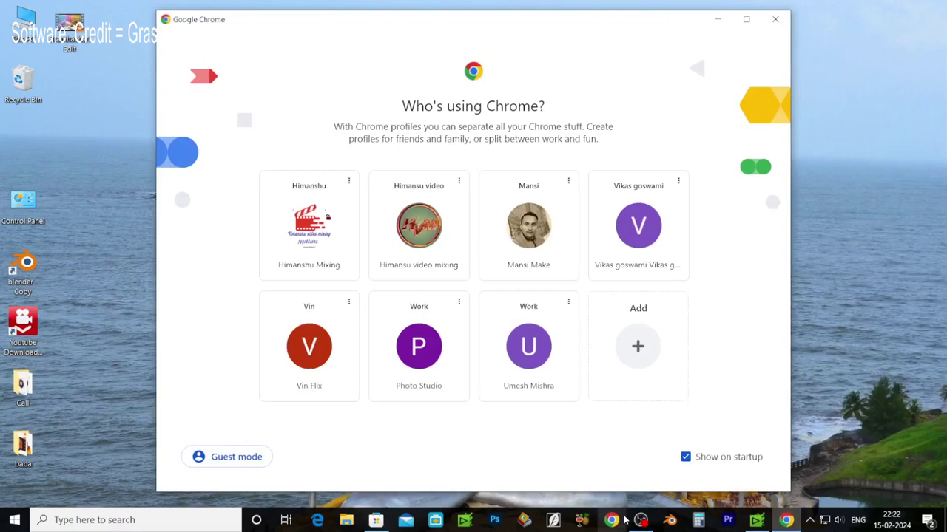
pyautogui.click(319, 226)
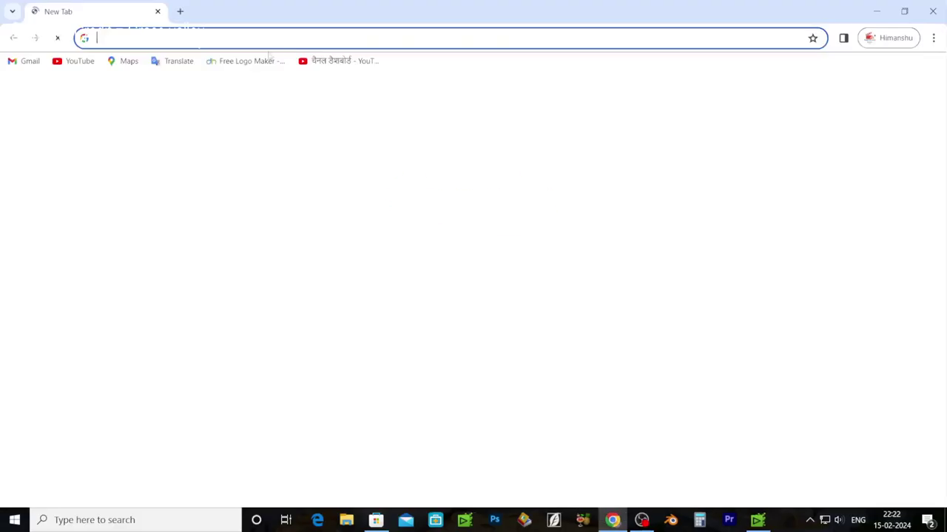
pyautogui.click(250, 38)
pyautogui.click(141, 64)
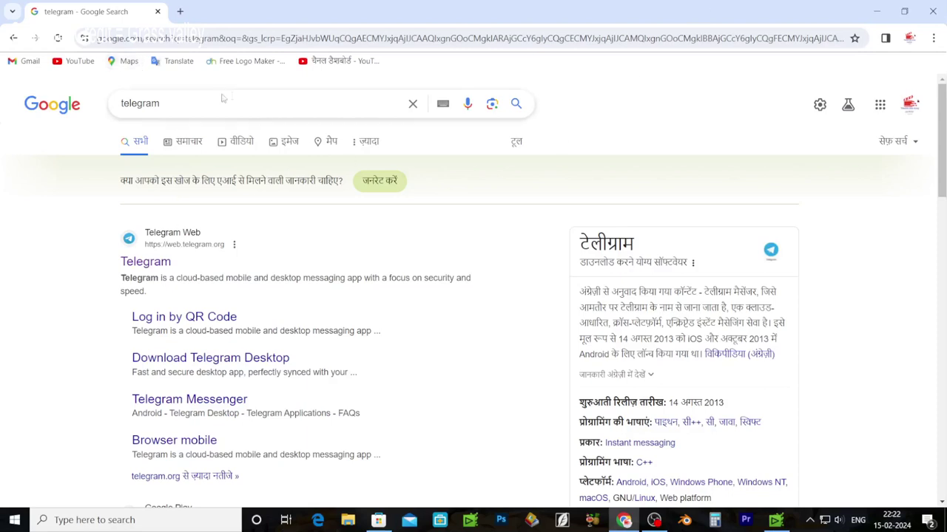
pyautogui.click(150, 263)
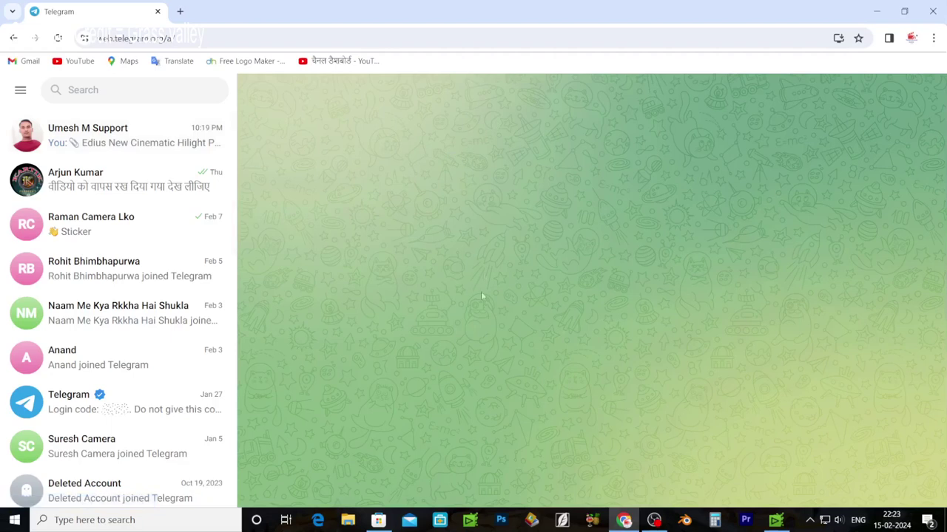
# Search Telegram for the support channel by name, open the one with 16 subscribers and close its channel info.
pyautogui.click(165, 92)
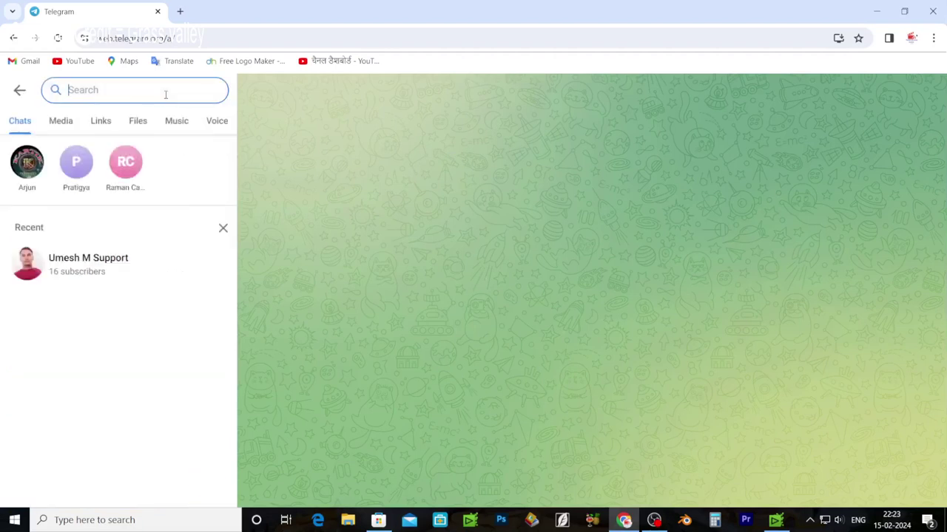
pyautogui.write('U')
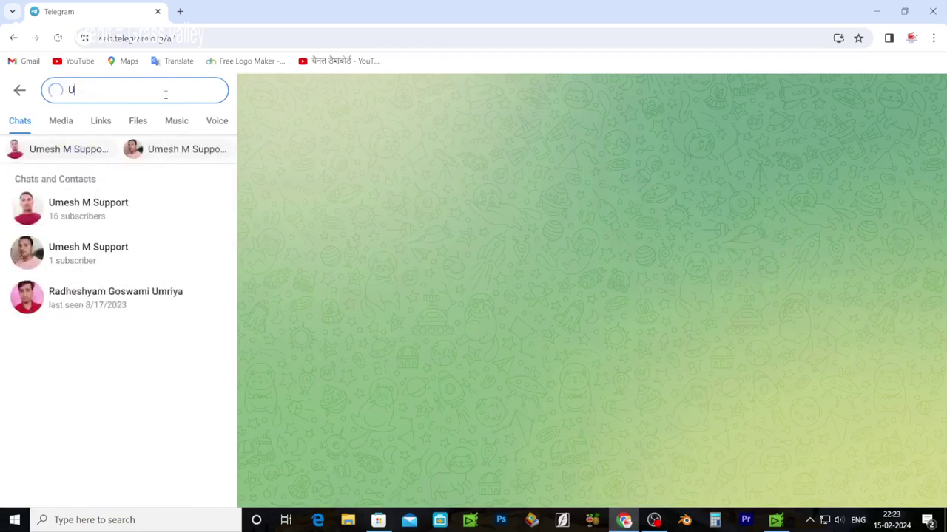
pyautogui.write('mesh ')
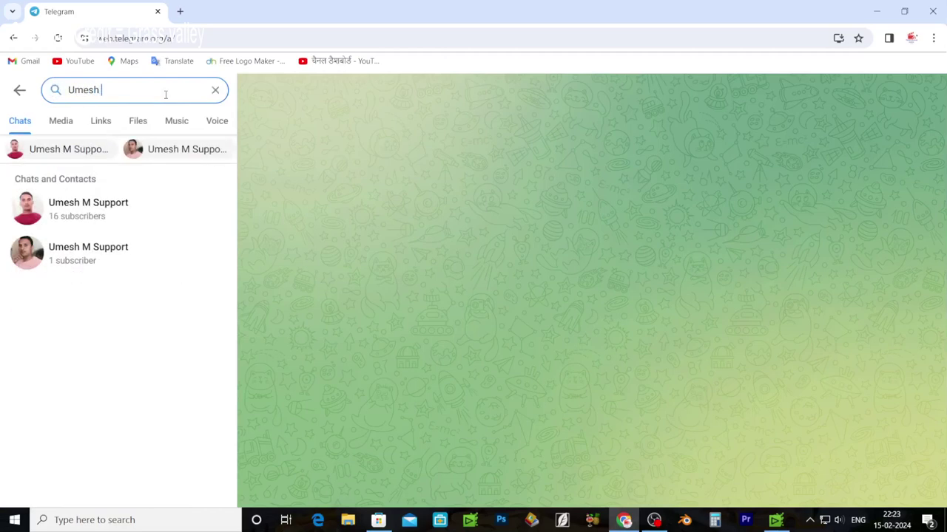
pyautogui.write('M Support')
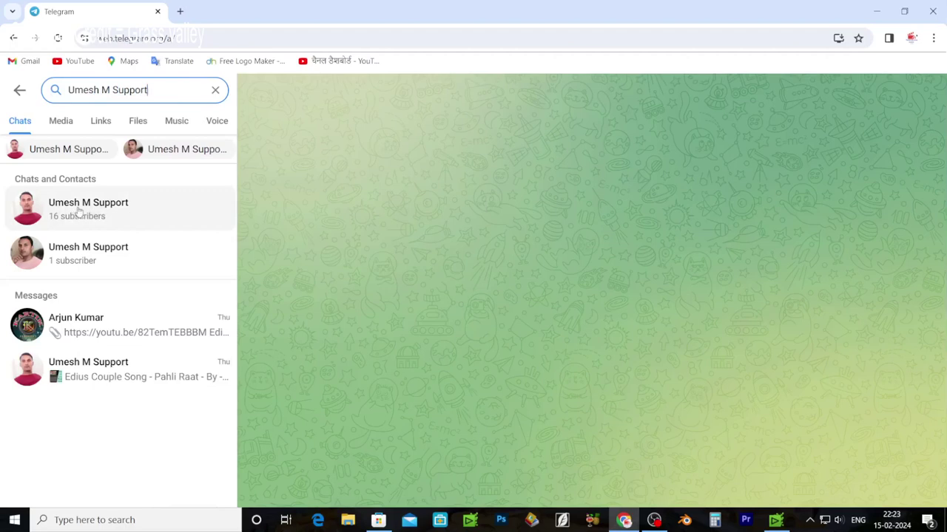
pyautogui.click(151, 206)
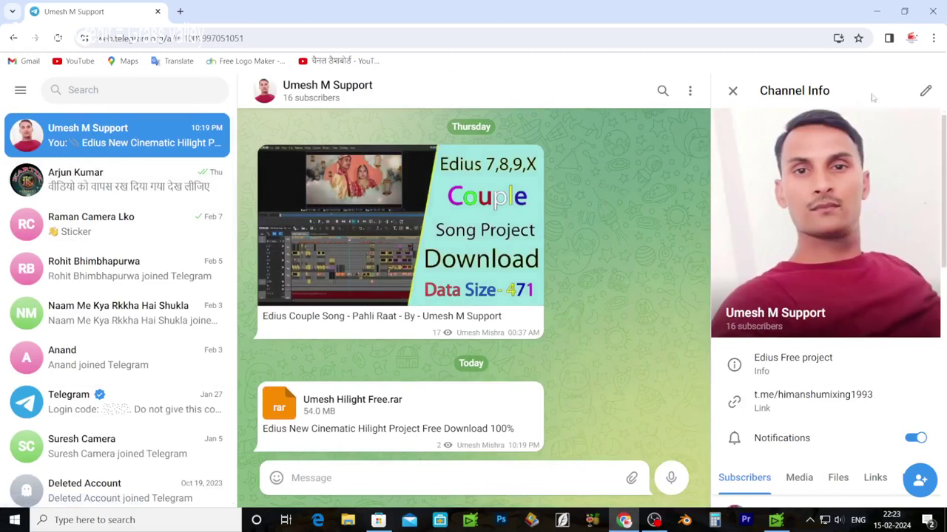
pyautogui.click(731, 90)
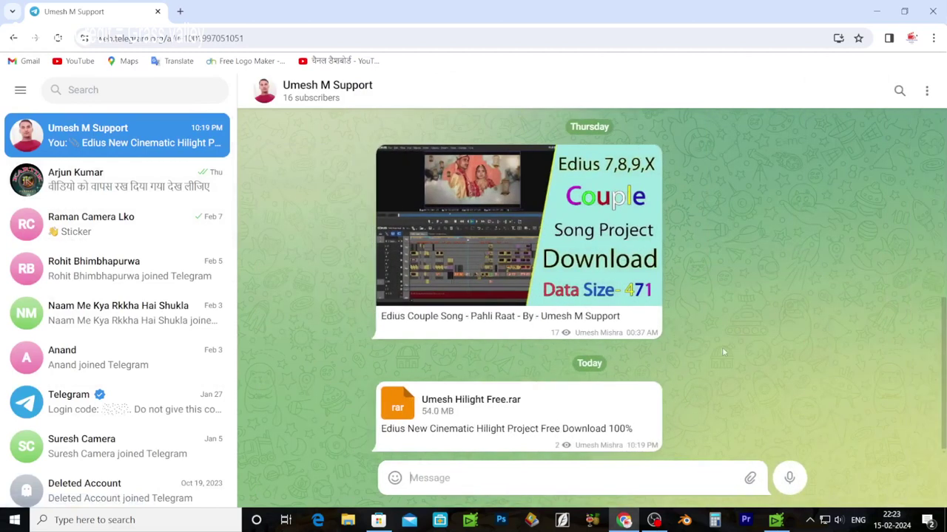
# Look through the channel's posts for the cinematic highlight project RAR file, and minimise the browser.
pyautogui.scroll(4, 722, 348)
pyautogui.scroll(2, 723, 352)
pyautogui.scroll(-10, 730, 333)
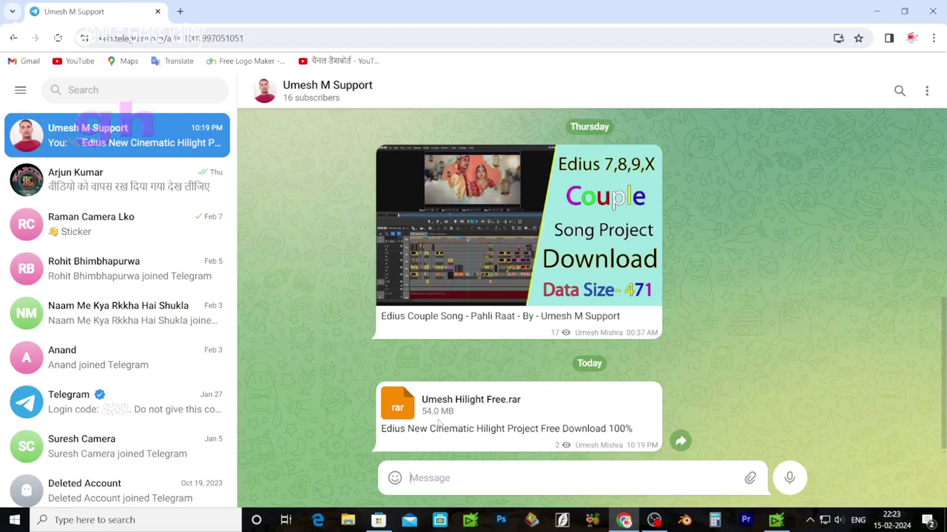
pyautogui.click(876, 11)
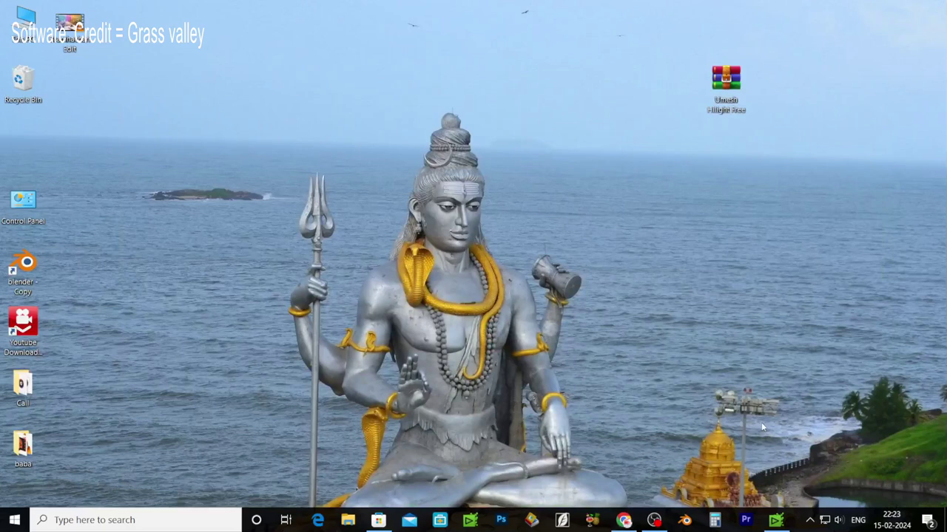
pyautogui.click(775, 520)
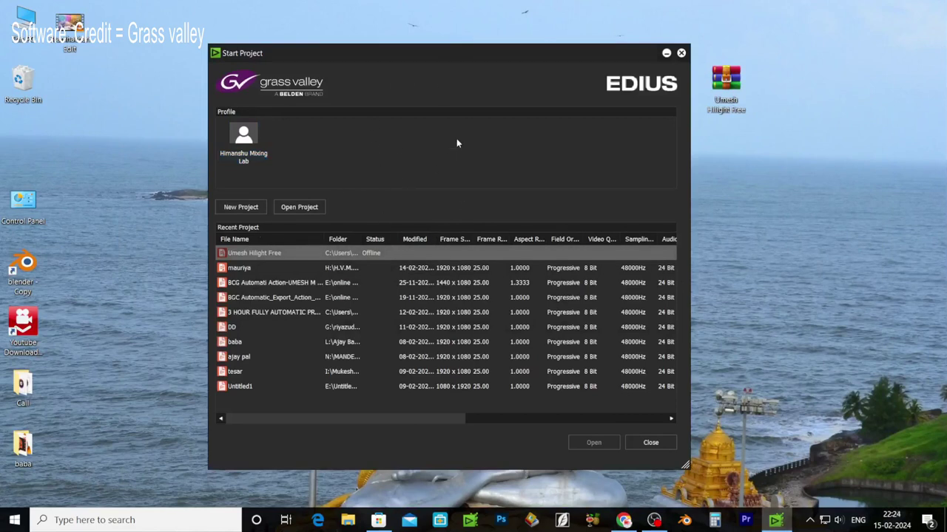
pyautogui.click(681, 52)
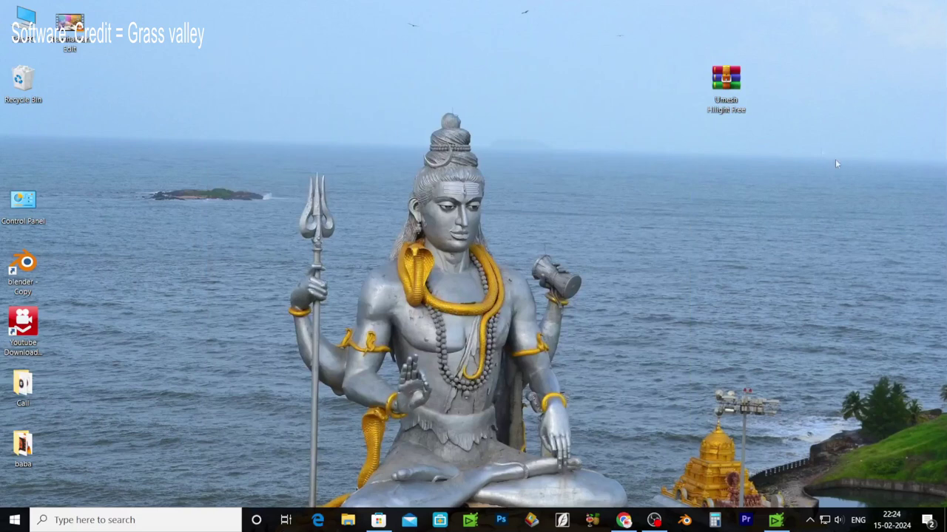
# Extract the Hilight Free archive directly onto the desktop, pasting the archive password when asked.
pyautogui.moveTo(732, 87); pyautogui.dragTo(642, 90)
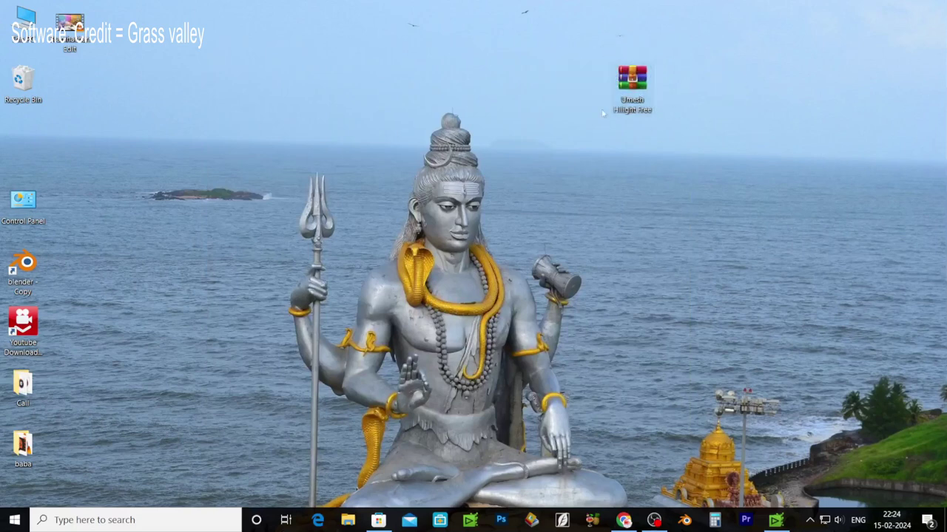
pyautogui.rightClick(637, 87)
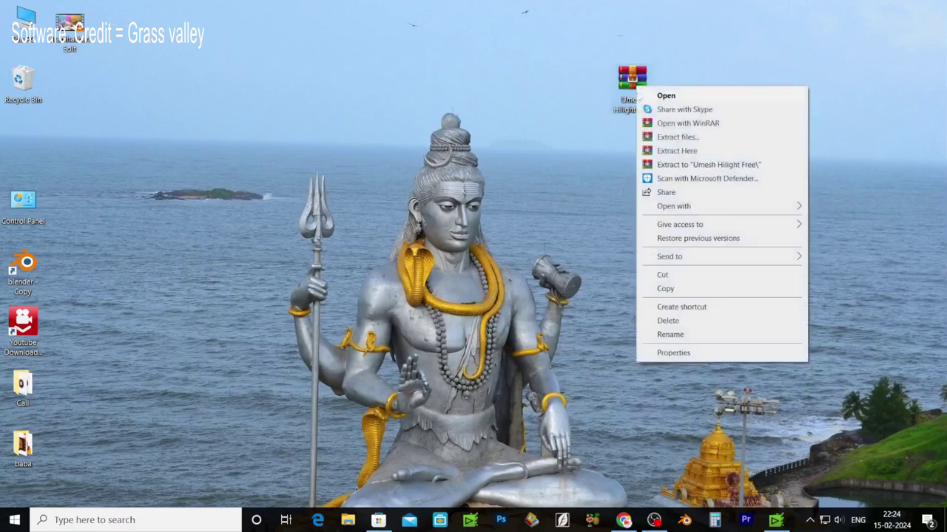
pyautogui.click(687, 152)
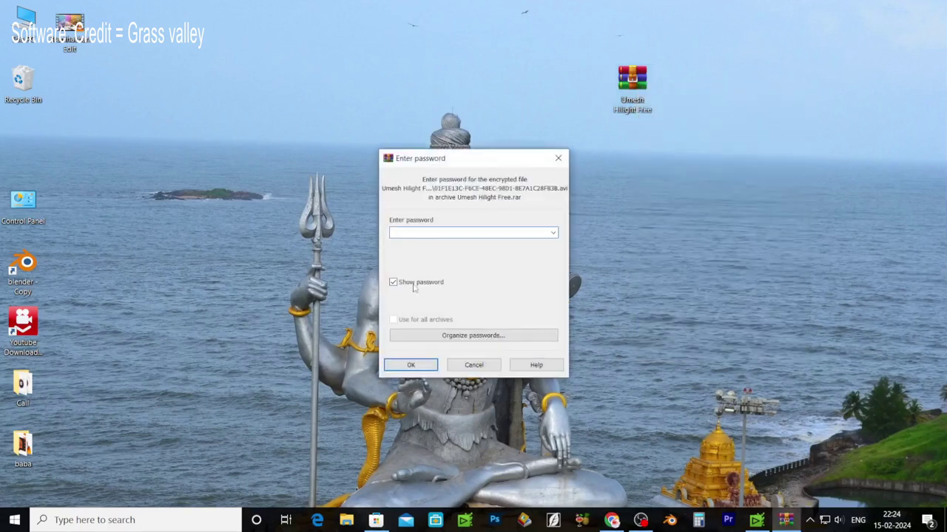
pyautogui.rightClick(425, 232)
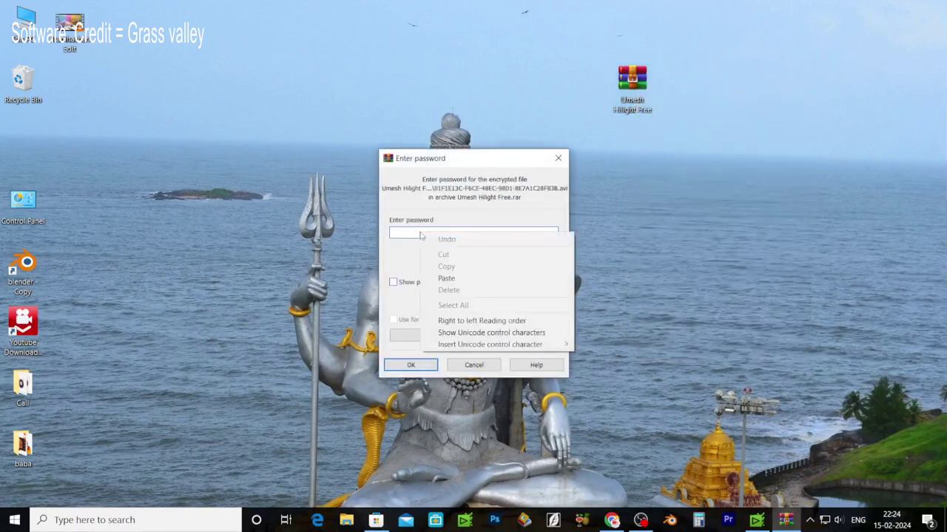
pyautogui.click(446, 278)
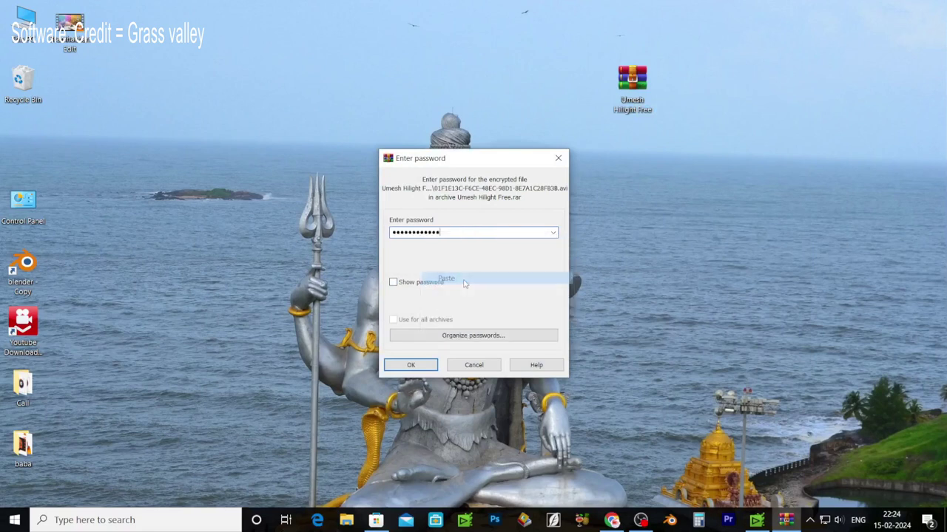
pyautogui.click(411, 366)
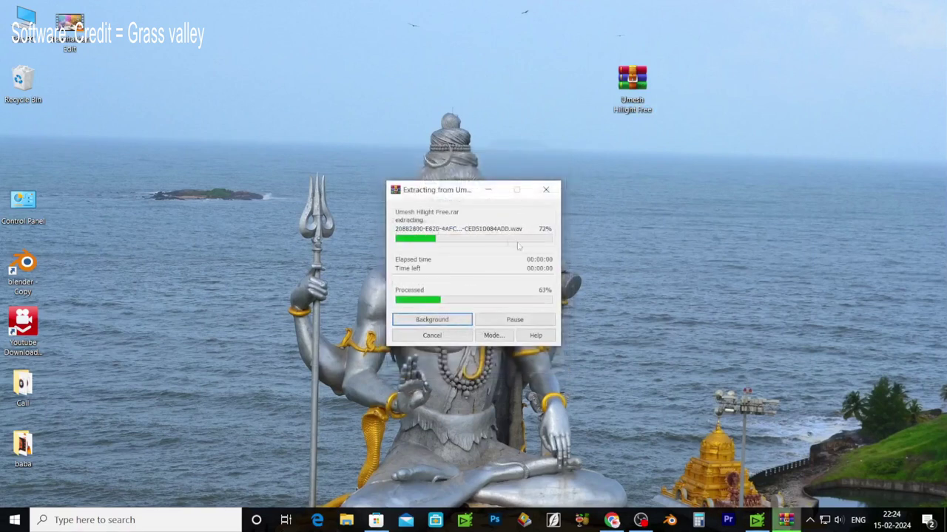
# Place the extracted Hilight Free folder near its archive on the desktop and check the folder's contents.
pyautogui.moveTo(47, 148); pyautogui.dragTo(682, 150)
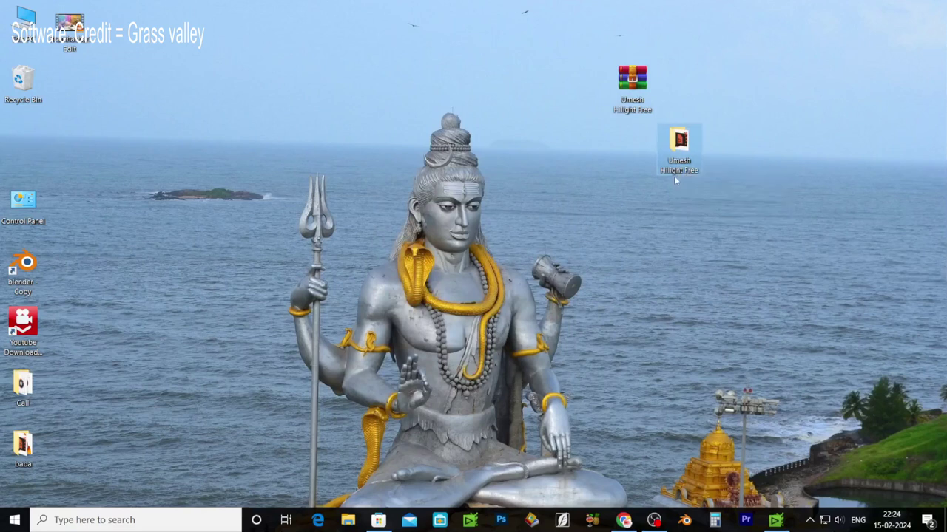
pyautogui.doubleClick(679, 148)
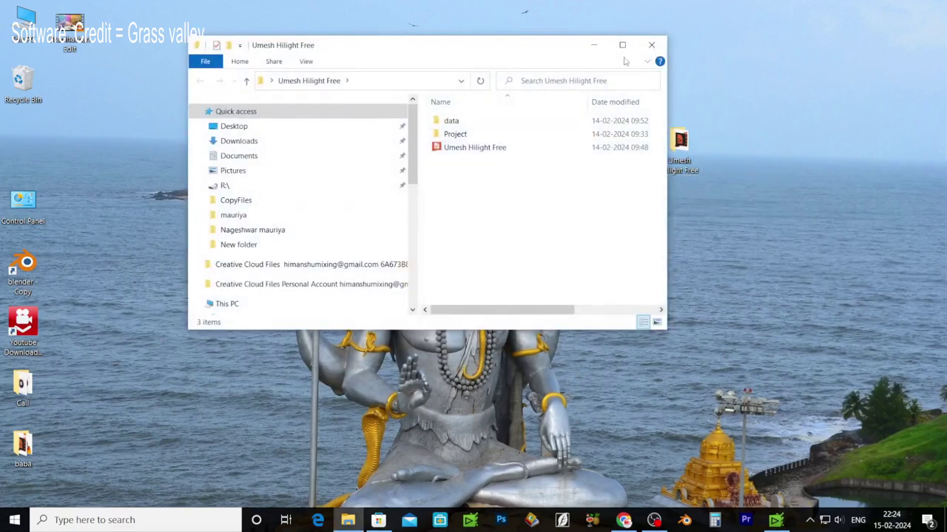
pyautogui.click(649, 50)
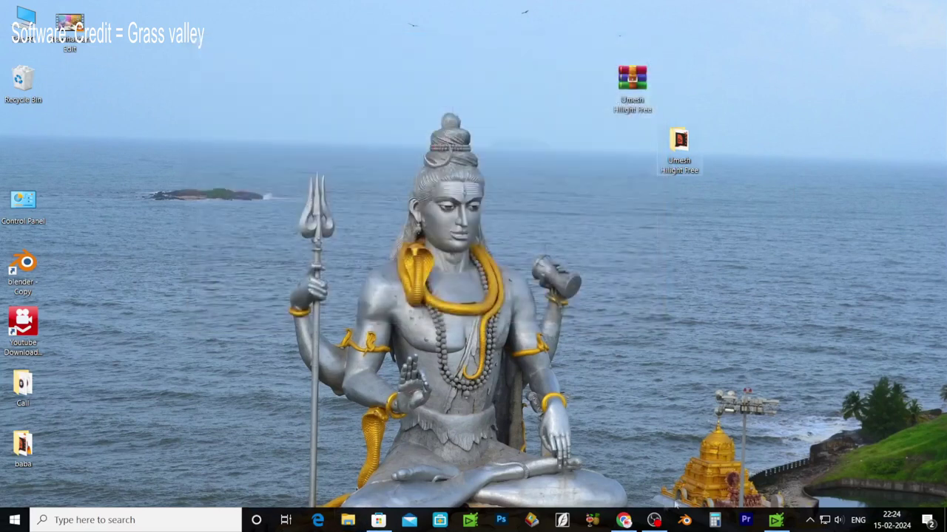
# Start EDIUS and open the Hilight Free project file from the extracted folder on the desktop.
pyautogui.click(781, 523)
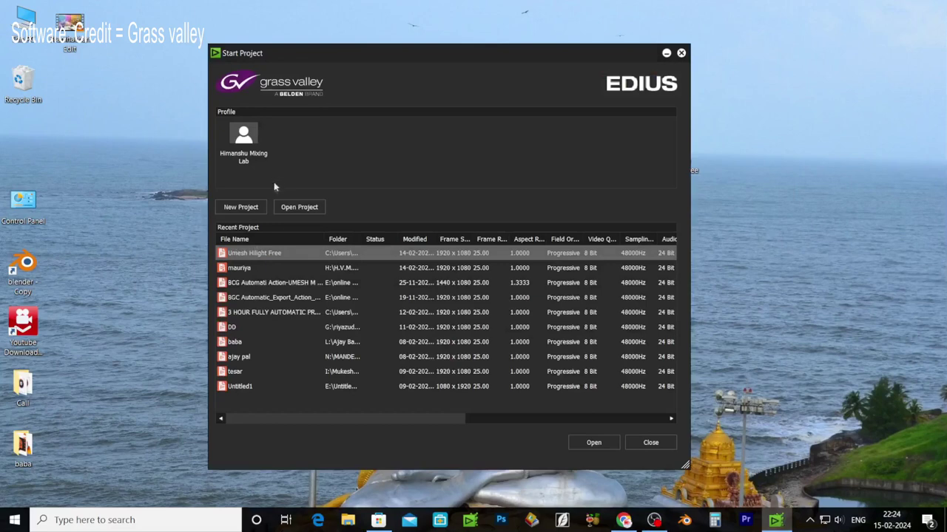
pyautogui.click(309, 207)
pyautogui.click(41, 92)
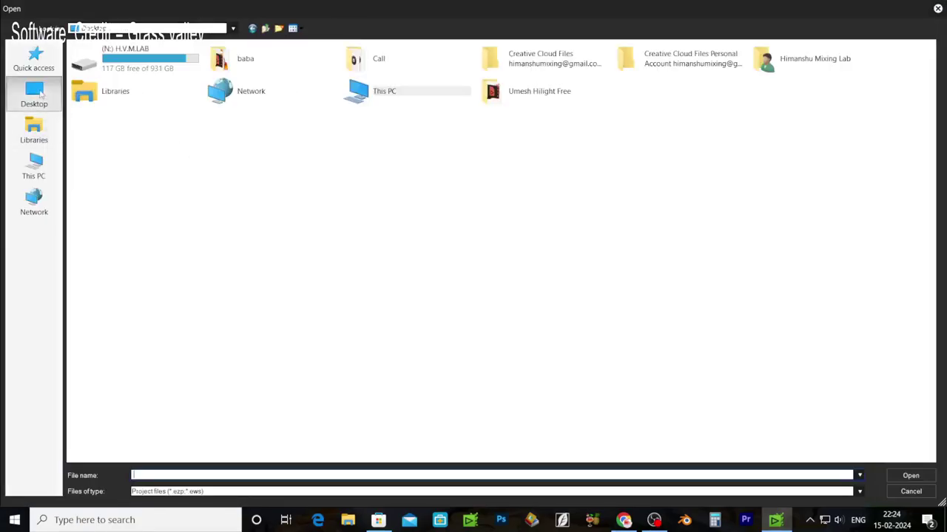
pyautogui.doubleClick(520, 92)
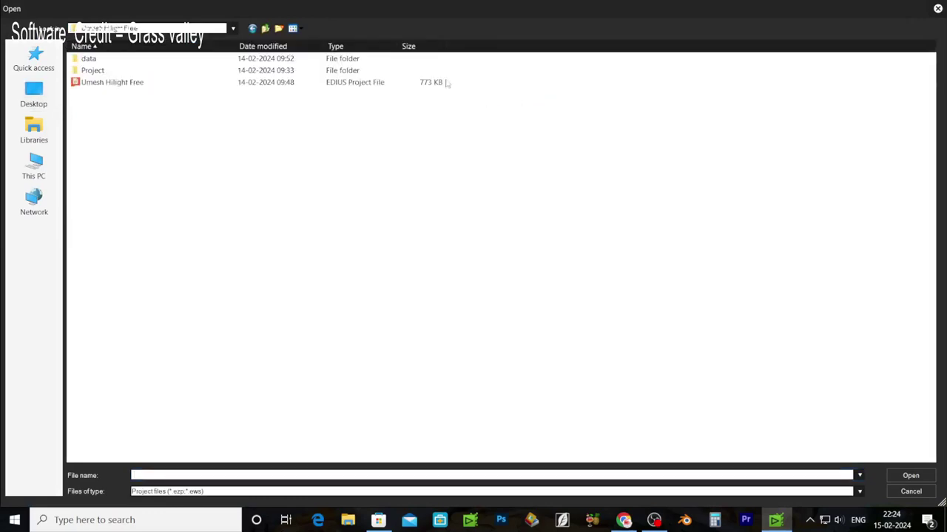
pyautogui.doubleClick(131, 80)
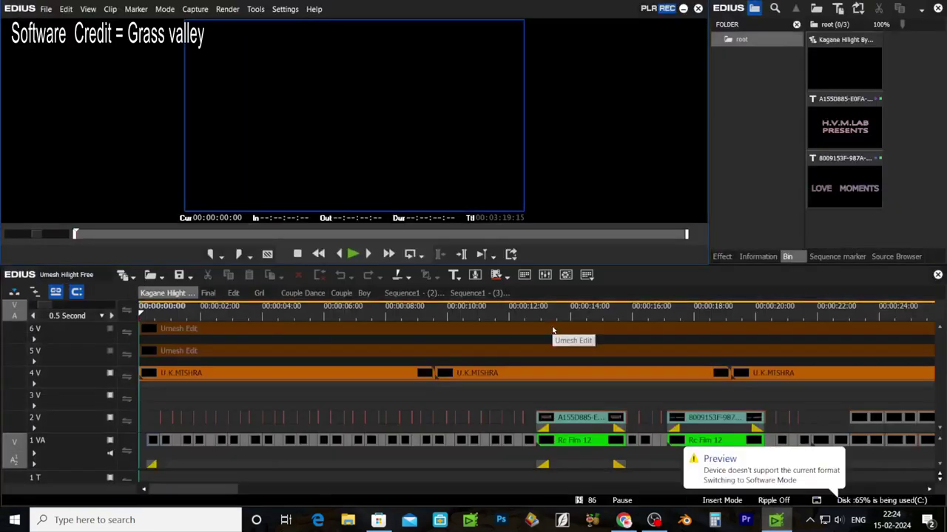
# Turn on the video of tracks 6V and 5V and preview the sequence around the 8-second mark.
pyautogui.scroll(-2, 552, 330)
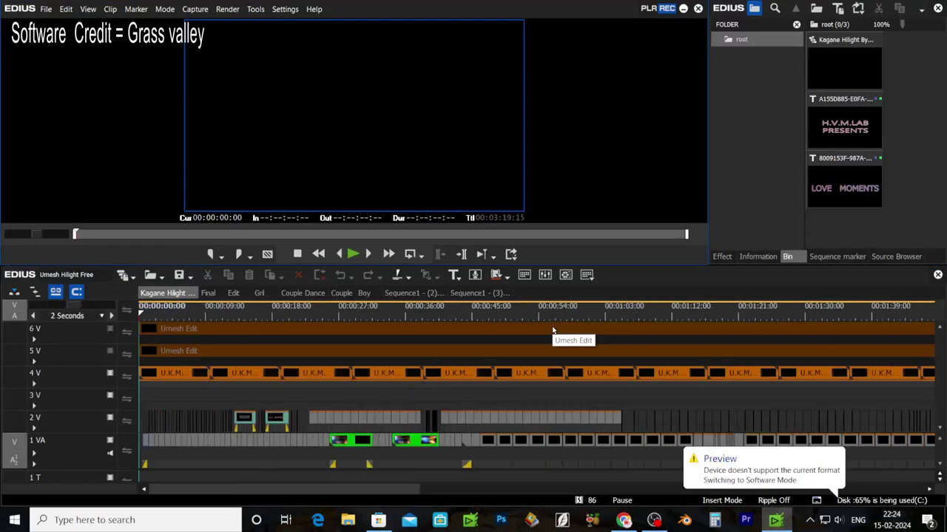
pyautogui.moveTo(143, 316); pyautogui.dragTo(201, 316)
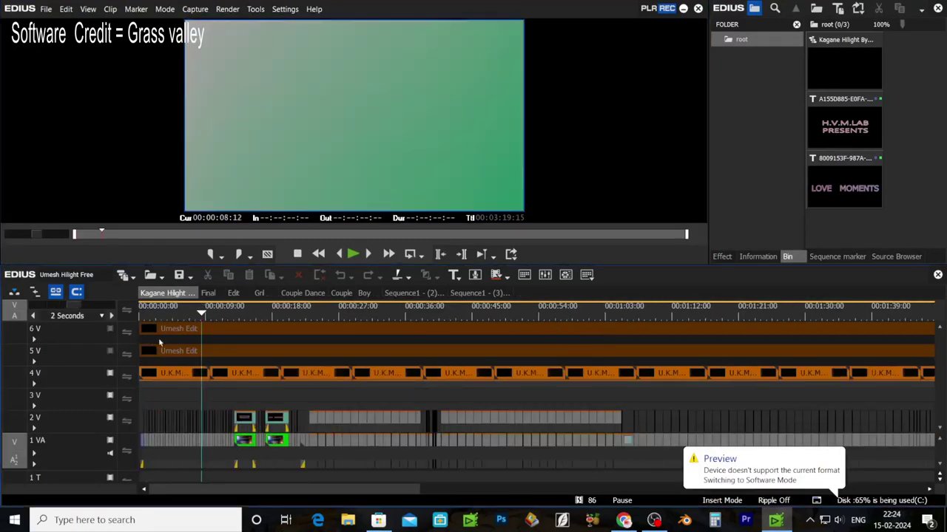
pyautogui.click(157, 331)
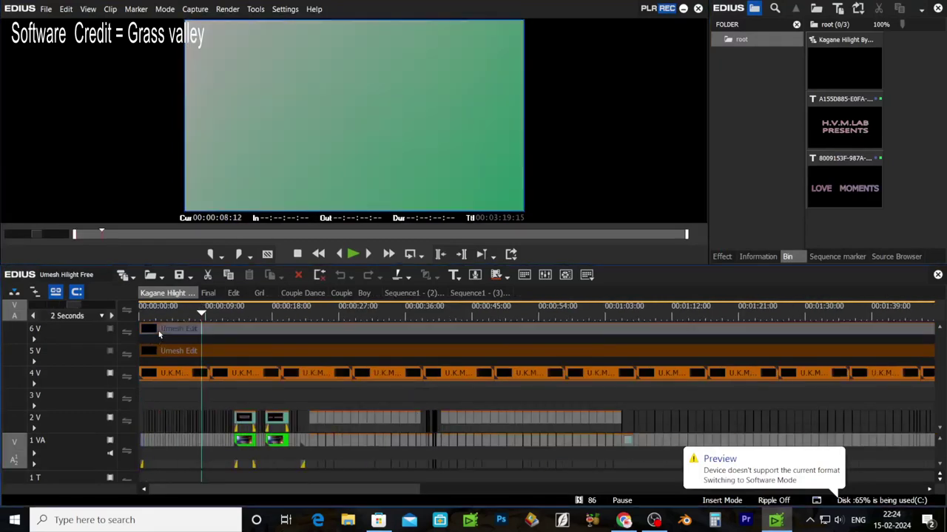
pyautogui.click(111, 331)
pyautogui.click(111, 352)
pyautogui.moveTo(201, 316); pyautogui.dragTo(156, 318)
pyautogui.click(197, 352)
# Hide the video of tracks 6V and 5V to compare the preview near 8 seconds, and turn both back on.
pyautogui.click(109, 330)
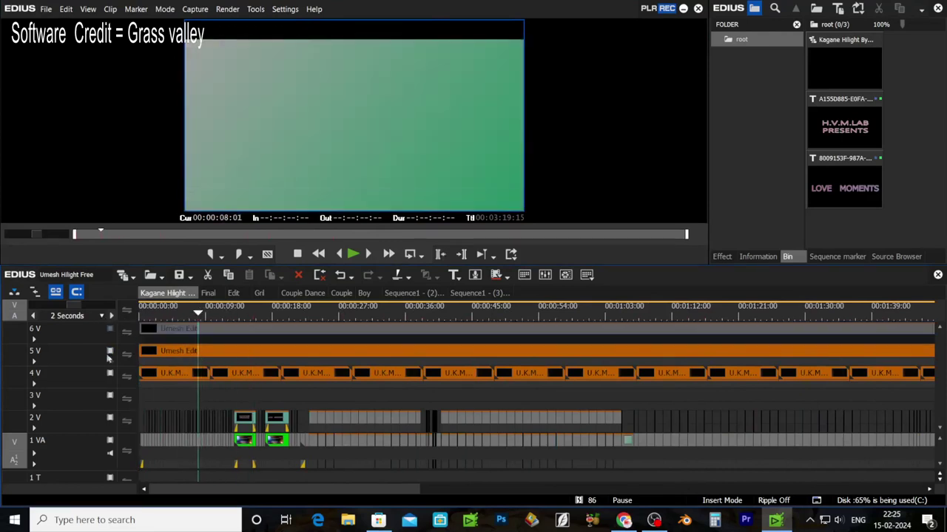
pyautogui.click(109, 351)
pyautogui.moveTo(207, 316)
pyautogui.mouseDown()
pyautogui.moveTo(585, 328)
pyautogui.moveTo(200, 333)
pyautogui.mouseUp()
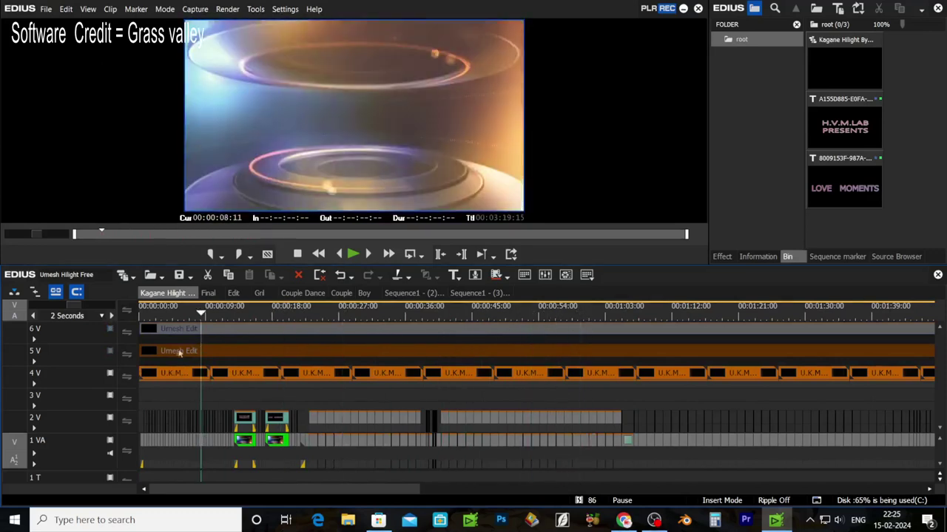
pyautogui.click(110, 329)
pyautogui.click(109, 351)
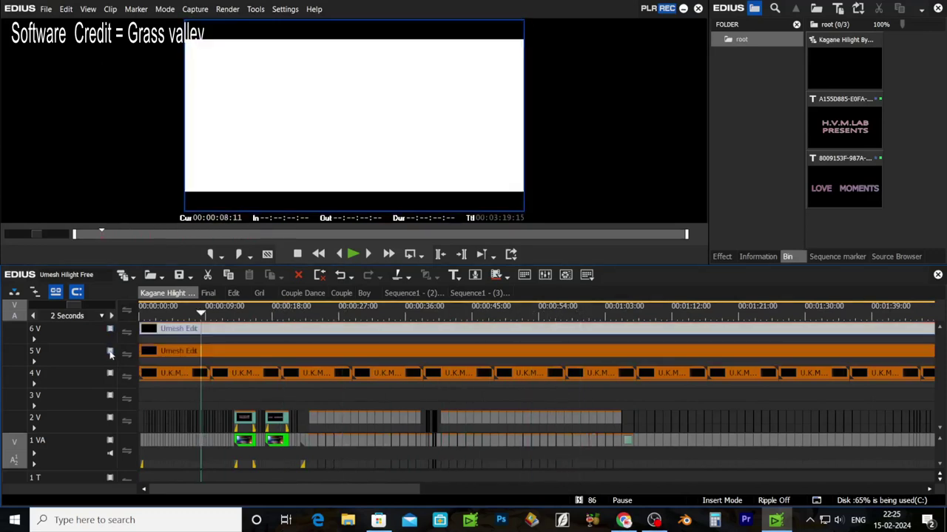
pyautogui.scroll(-2, 110, 354)
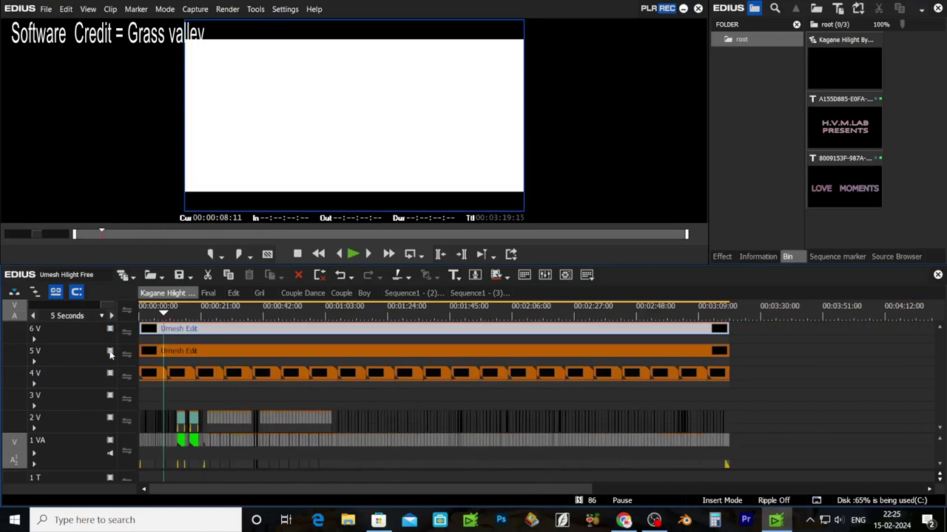
# Check the Kagane Hilight sequence through to its end and preview it near the 2-second mark.
pyautogui.moveTo(178, 311); pyautogui.dragTo(730, 328)
pyautogui.press('Home')
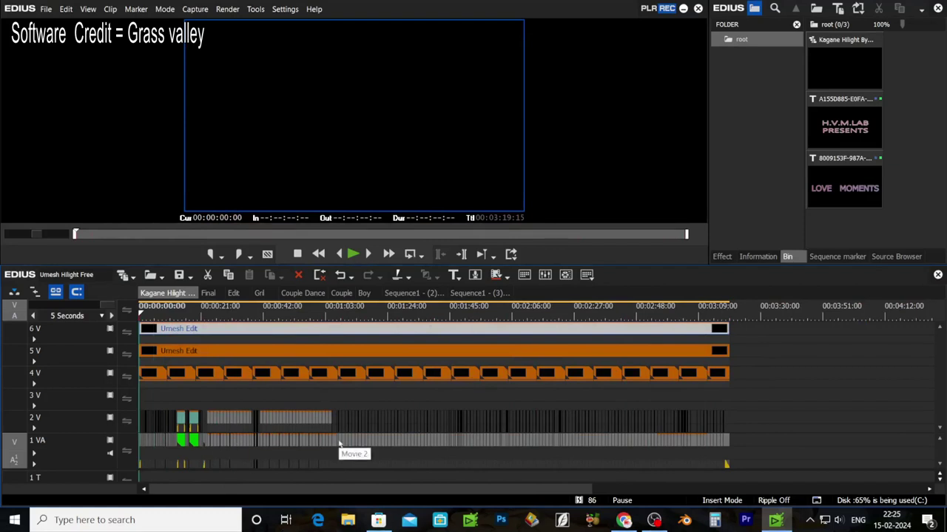
pyautogui.scroll(2, 339, 444)
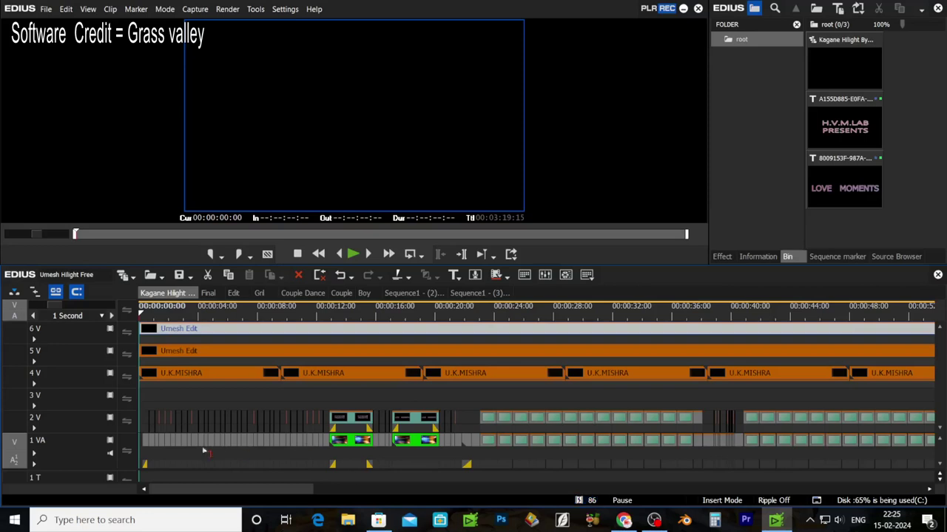
pyautogui.click(171, 309)
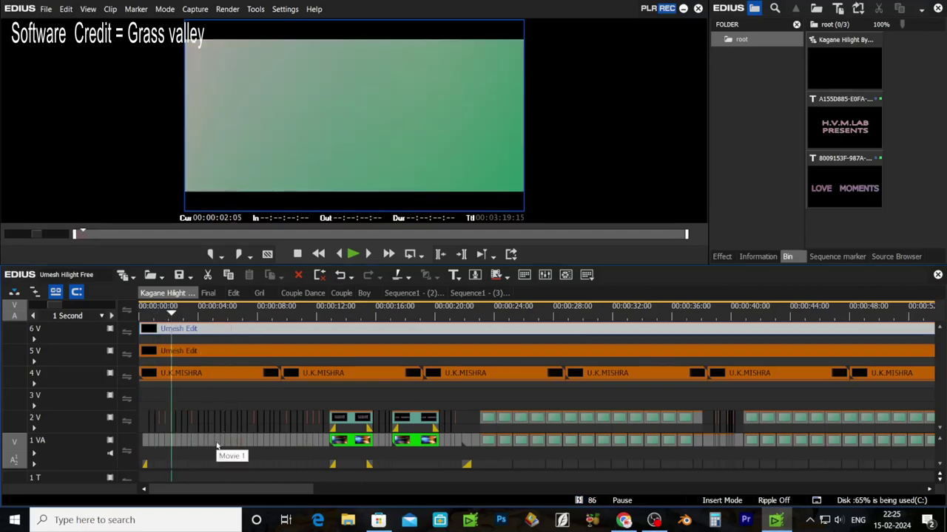
# Open the nested Movie 1 sequence from track 1VA and check its U.M.SUPPORT clip from start to end.
pyautogui.doubleClick(217, 445)
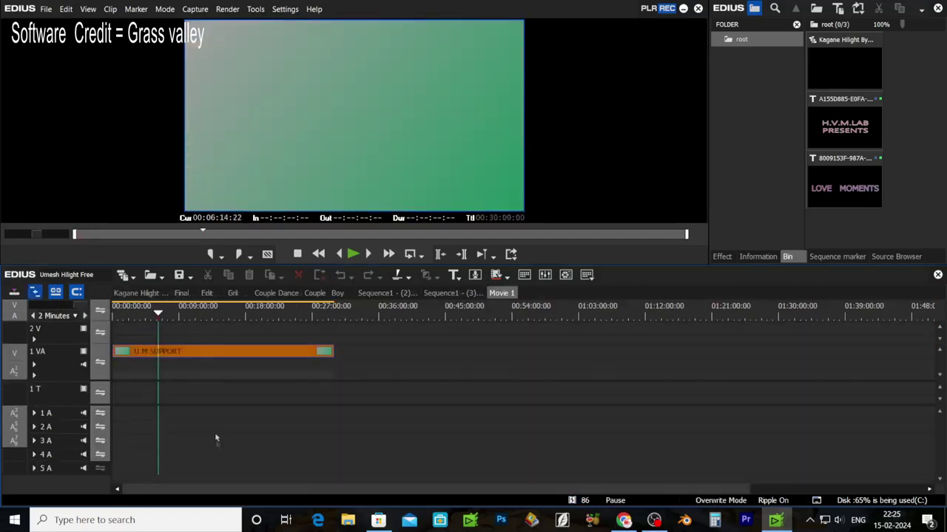
pyautogui.press('Home')
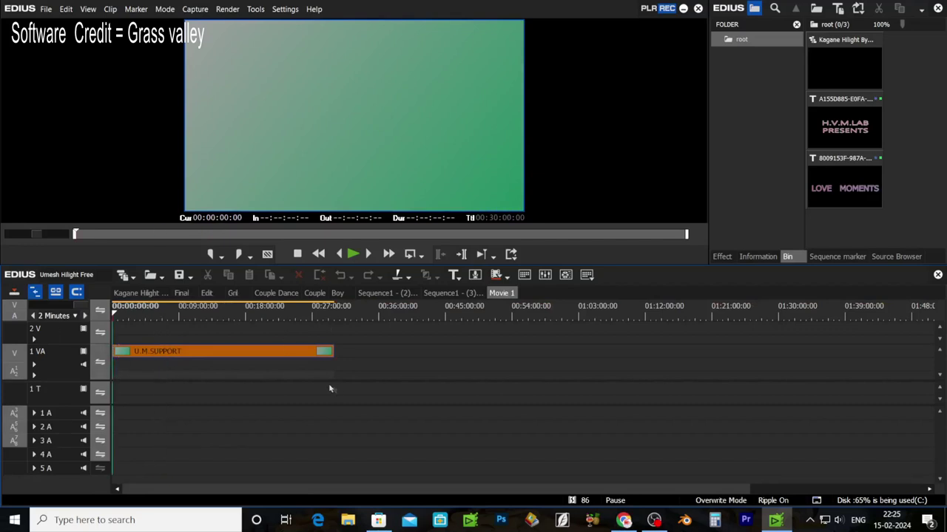
pyautogui.moveTo(157, 314); pyautogui.dragTo(336, 314)
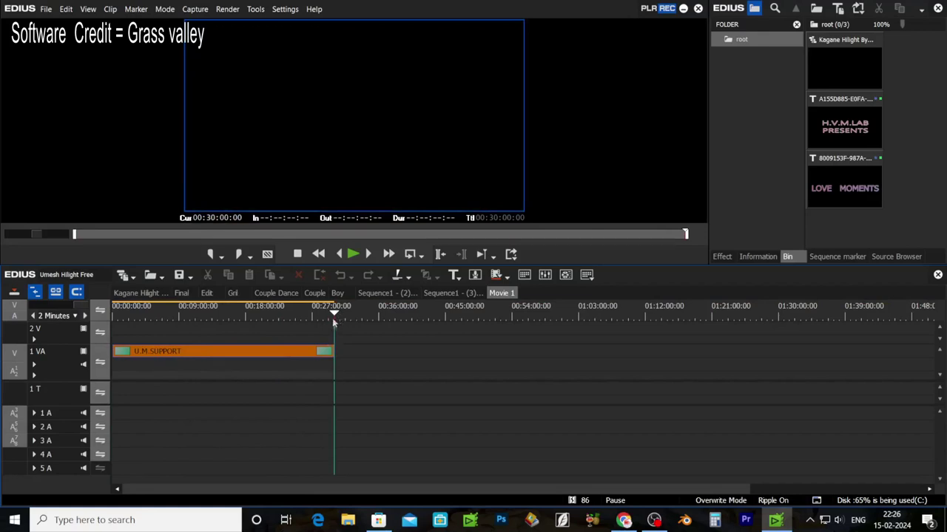
pyautogui.press('Home')
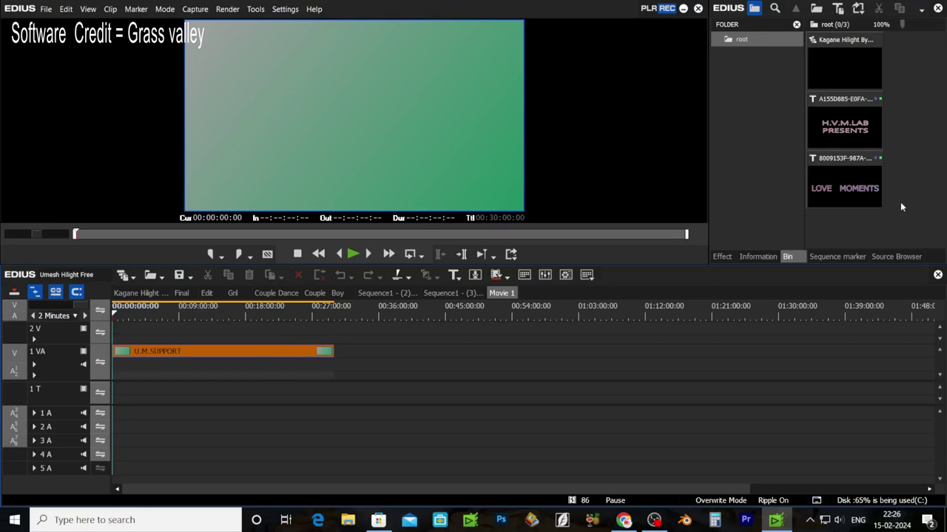
# Create a new bin folder named bcg under root.
pyautogui.rightClick(777, 75)
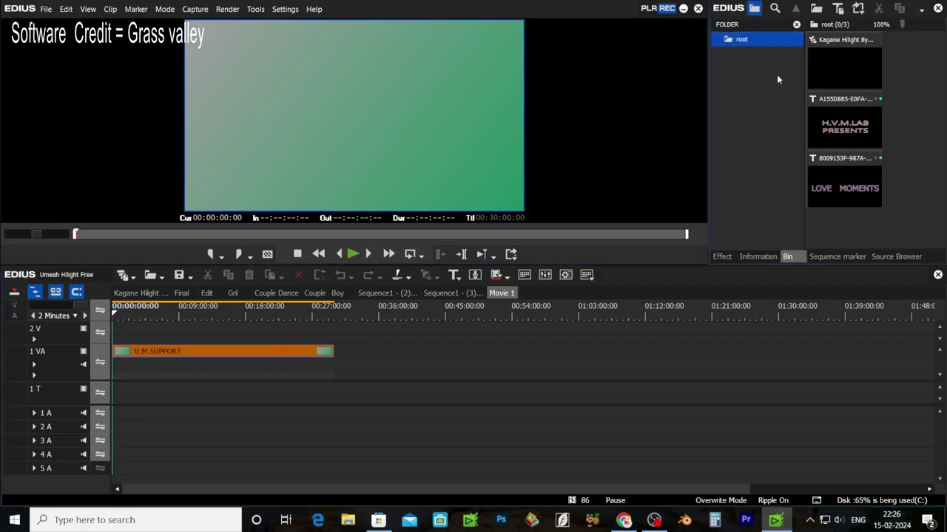
pyautogui.click(823, 85)
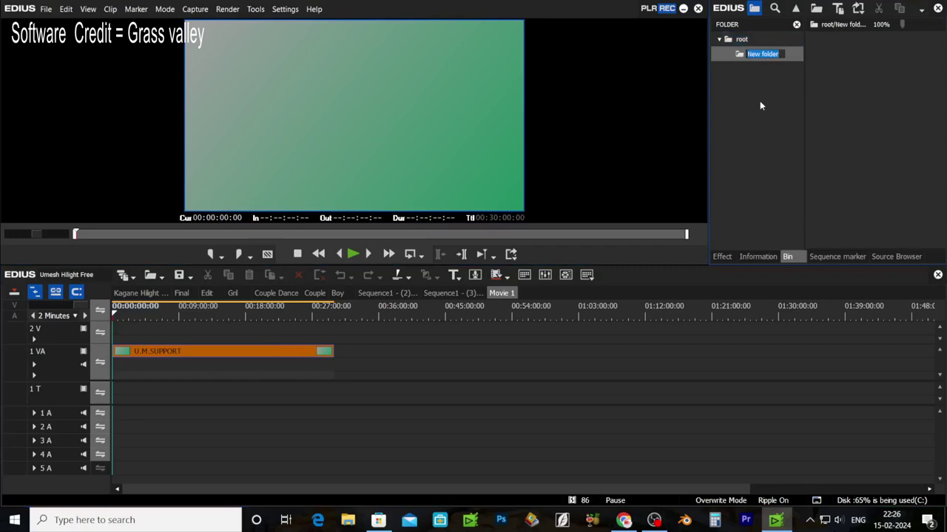
pyautogui.write('bd')
pyautogui.write('g')
pyautogui.press('Return')
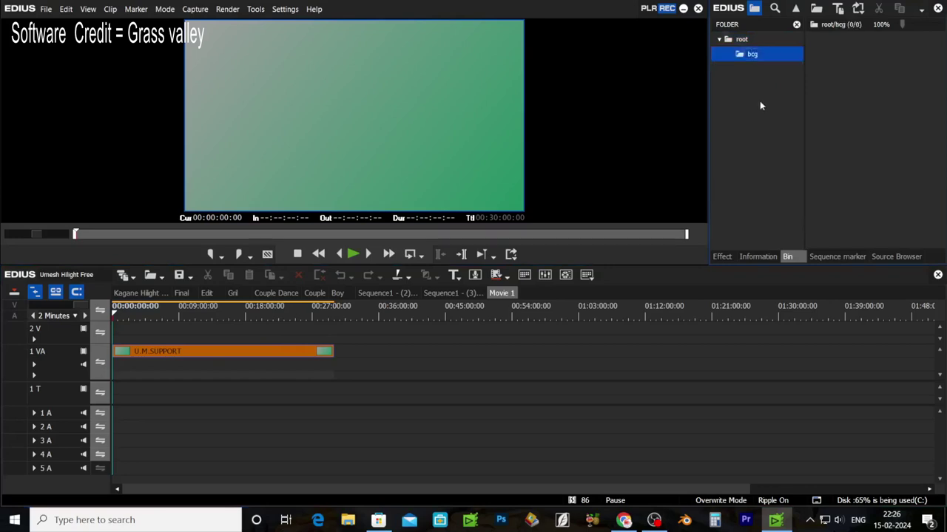
# Import all the video clips B01–B05, C01–C05 and G01–G05 into the bcg folder.
pyautogui.doubleClick(860, 86)
pyautogui.moveTo(872, 284); pyautogui.dragTo(103, 71)
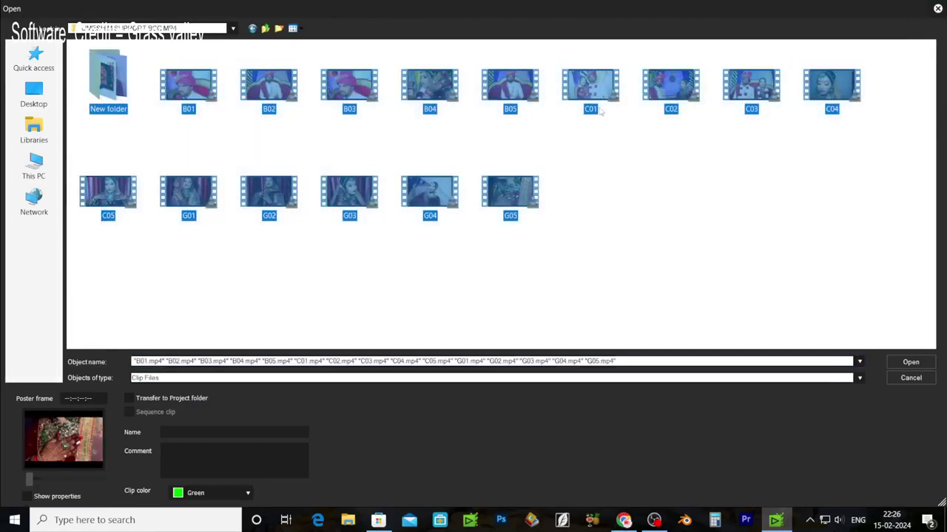
pyautogui.click(924, 364)
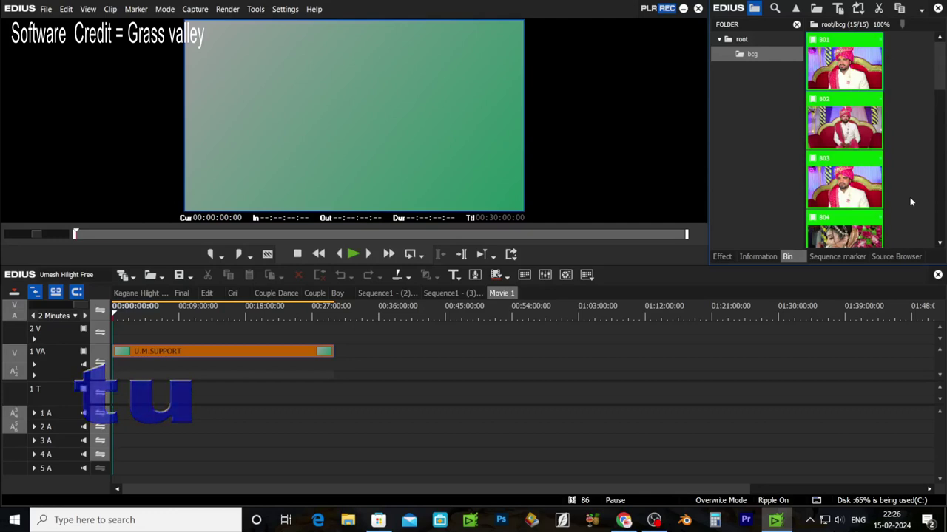
# Fill track 2V of Movie 1 with repeated copies of the bcg clips over the whole U.M.SUPPORT clip and remove the excess at the end.
pyautogui.moveTo(871, 92); pyautogui.dragTo(140, 334)
pyautogui.moveTo(843, 67); pyautogui.dragTo(159, 334)
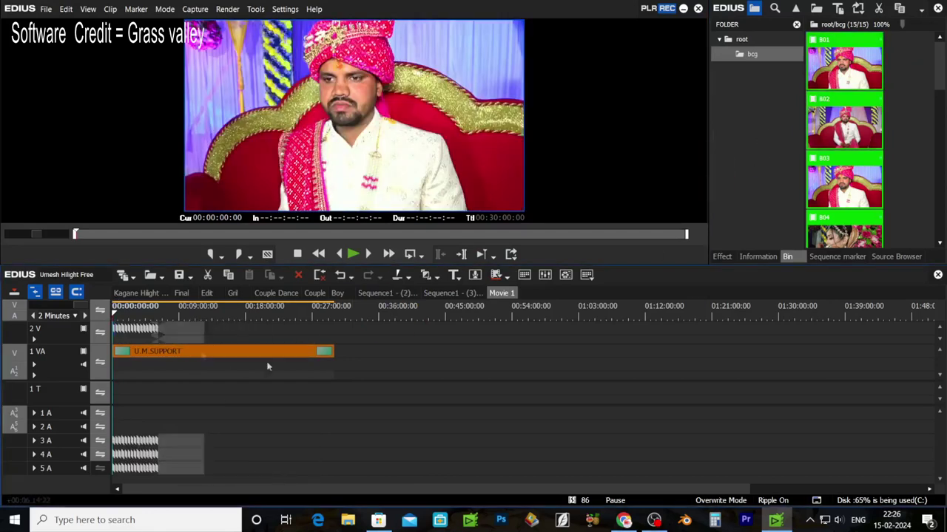
pyautogui.moveTo(843, 81); pyautogui.dragTo(296, 335)
pyautogui.click(330, 313)
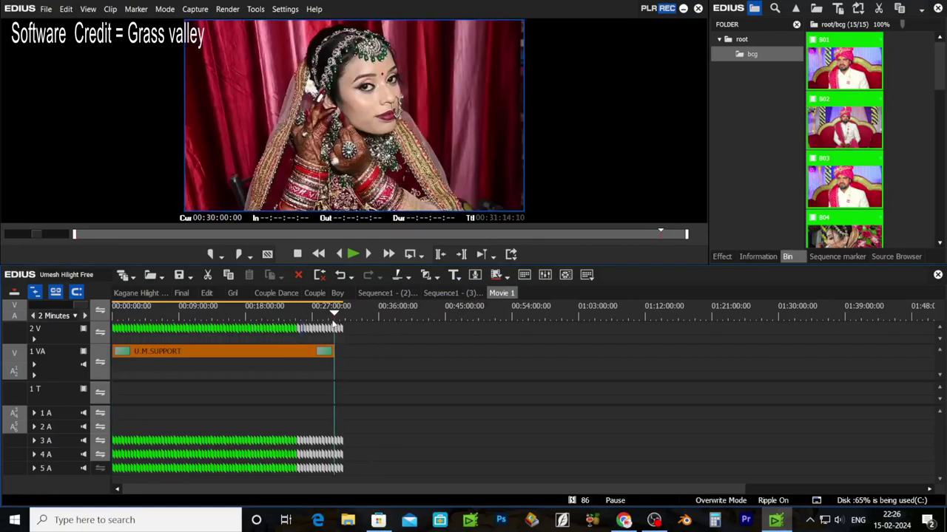
pyautogui.click(334, 312)
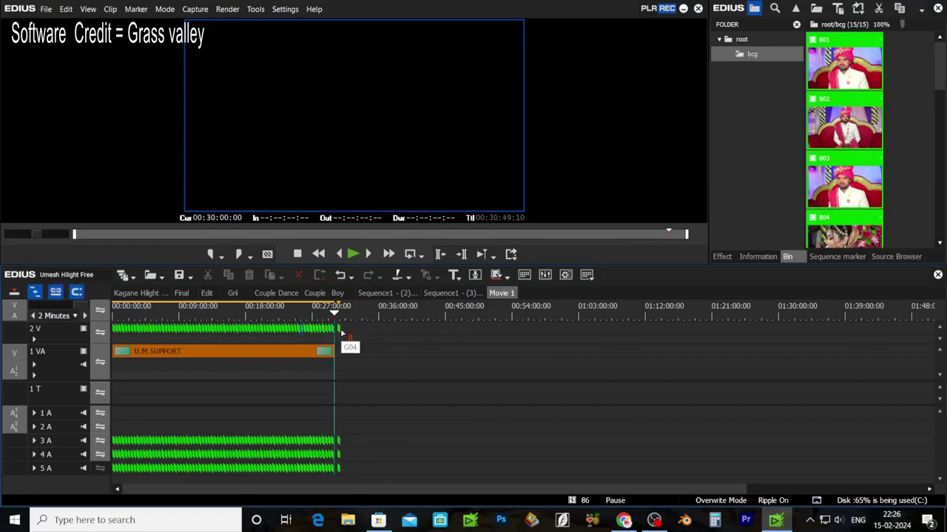
pyautogui.moveTo(342, 333); pyautogui.dragTo(345, 338)
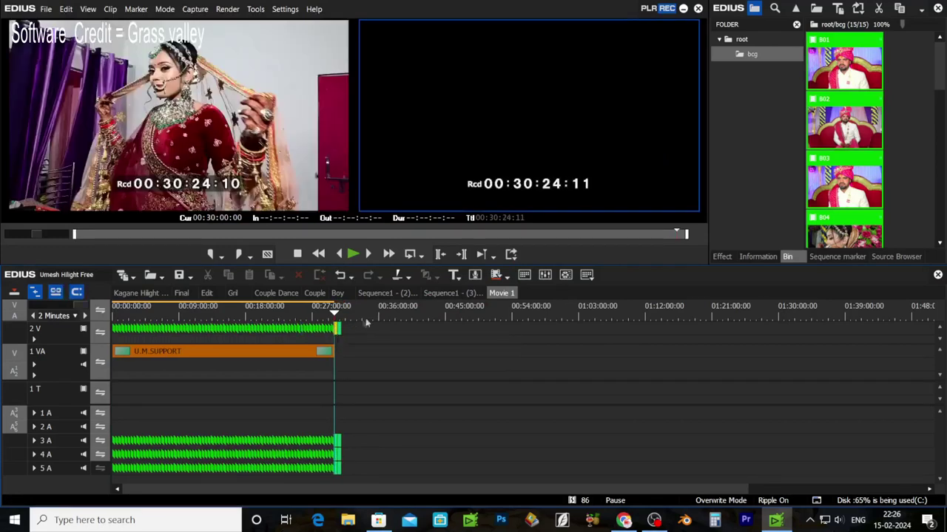
# Return to the Kagane Hilight sequence and open the H.V.M.LAB PRESENTS title near 14 seconds in Quick Titler.
pyautogui.click(142, 292)
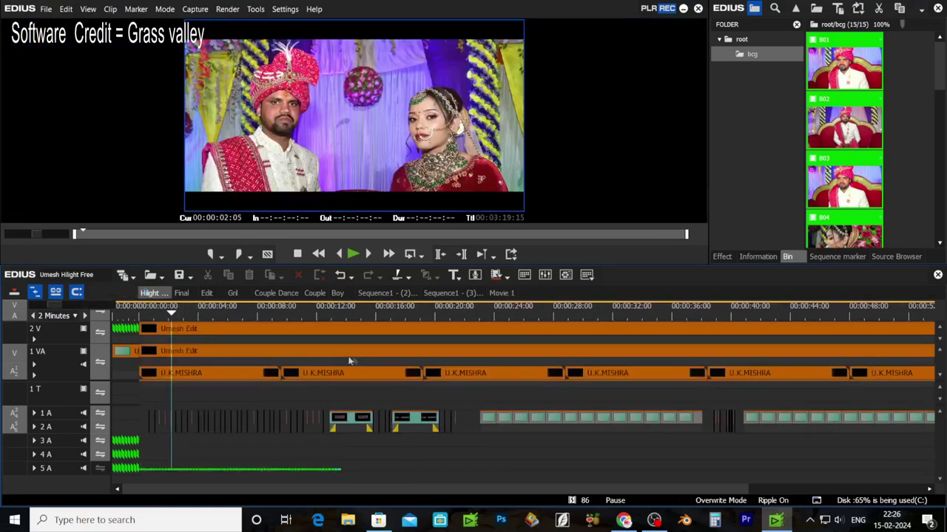
pyautogui.moveTo(180, 317); pyautogui.dragTo(349, 312)
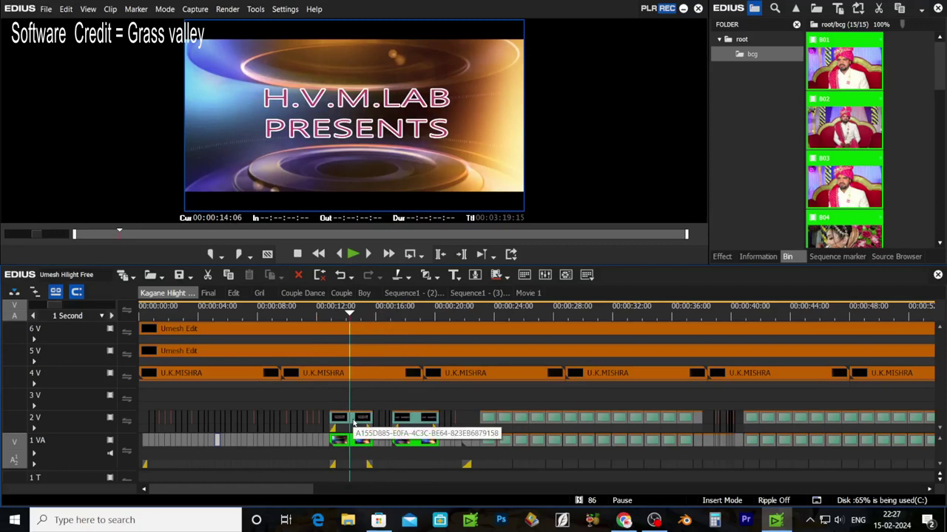
pyautogui.click(357, 420)
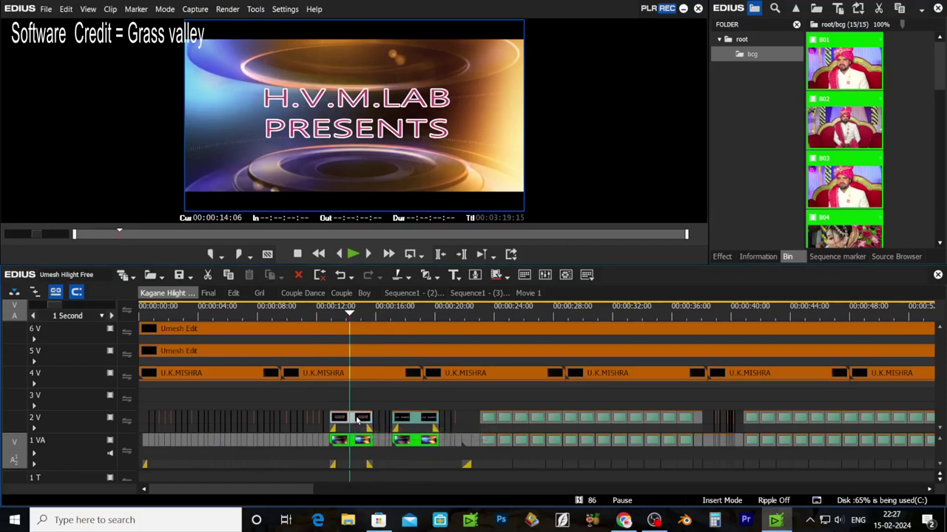
pyautogui.doubleClick(366, 418)
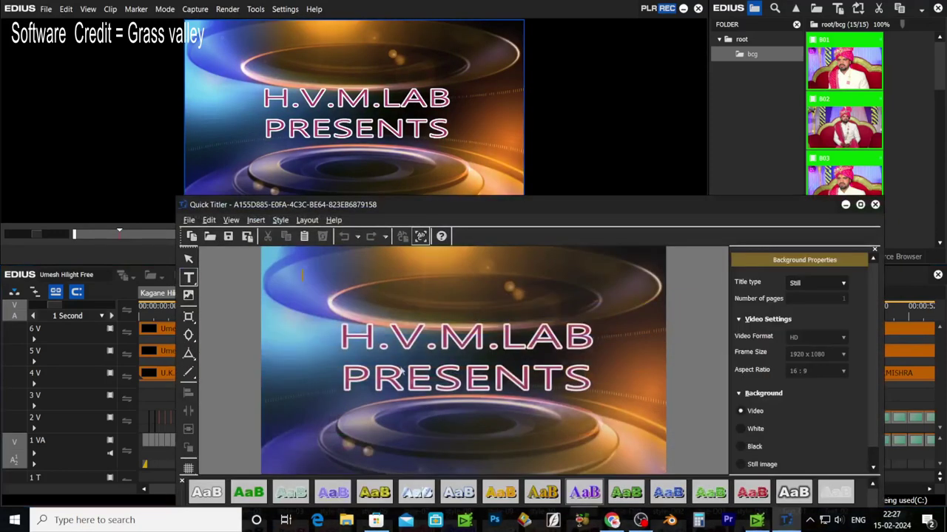
pyautogui.moveTo(499, 214); pyautogui.dragTo(448, 117)
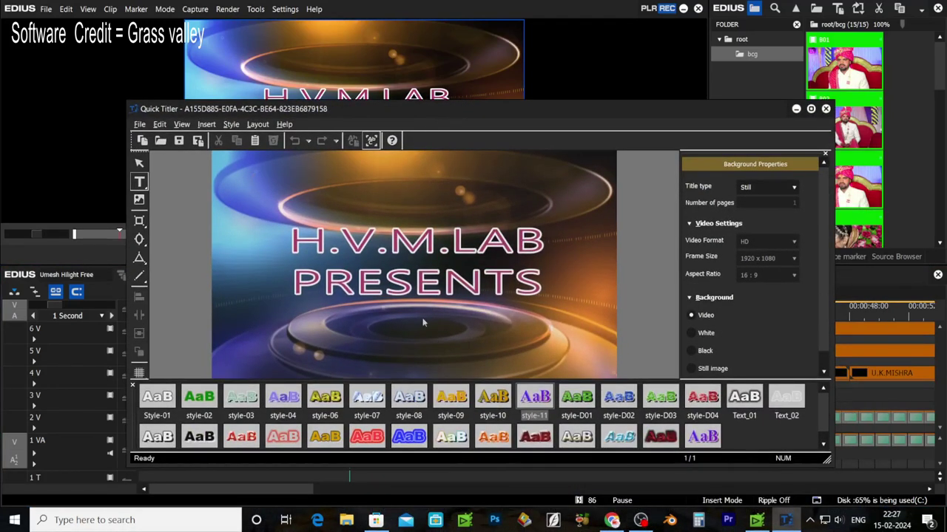
# Copy the title's first line, try "jgst" in its place, and restore the H.V.M.LAB text.
pyautogui.click(547, 241)
pyautogui.moveTo(547, 241); pyautogui.dragTo(190, 253)
pyautogui.hotkey('ctrl', 'c')
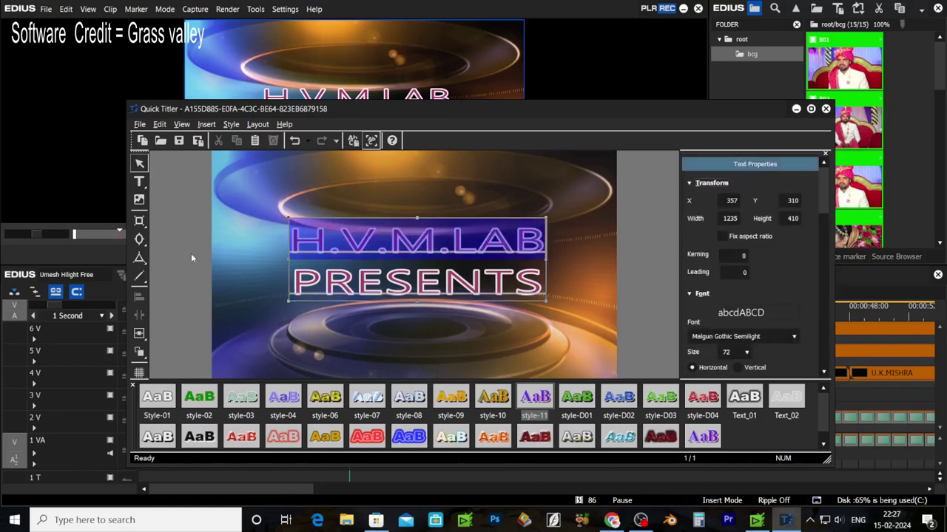
pyautogui.press('BackSpace')
pyautogui.write('jgst')
pyautogui.press('BackSpace')
pyautogui.press('BackSpace')
pyautogui.press('BackSpace')
pyautogui.press('BackSpace')
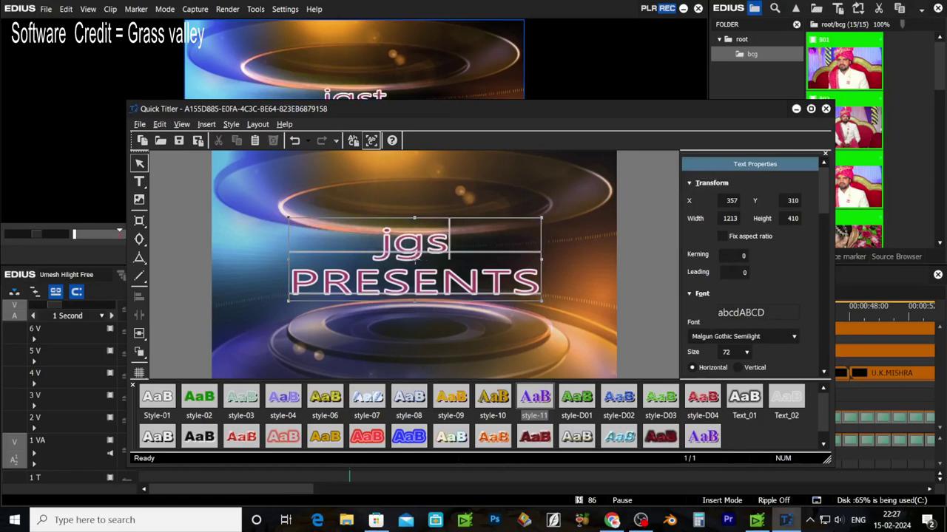
pyautogui.write('jgst')
pyautogui.press('BackSpace')
pyautogui.press('BackSpace')
pyautogui.press('BackSpace')
pyautogui.press('BackSpace')
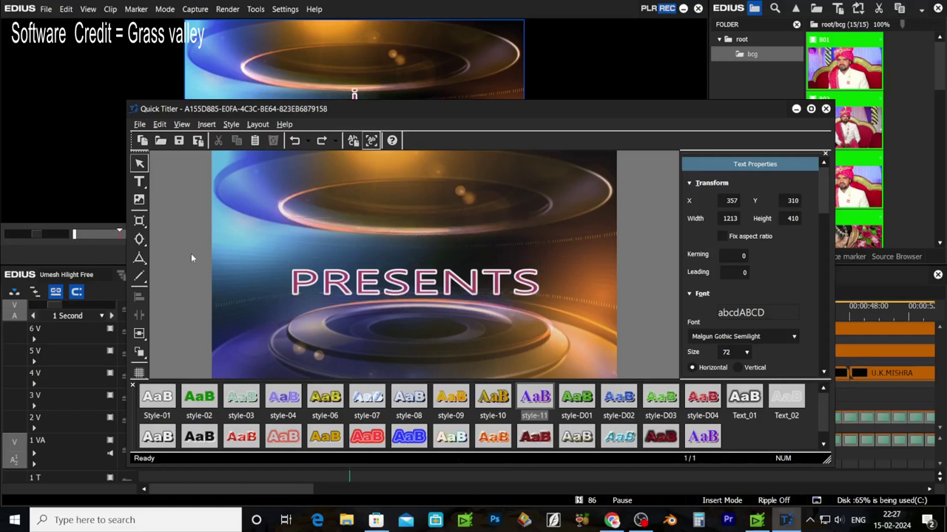
pyautogui.hotkey('ctrl', 'v')
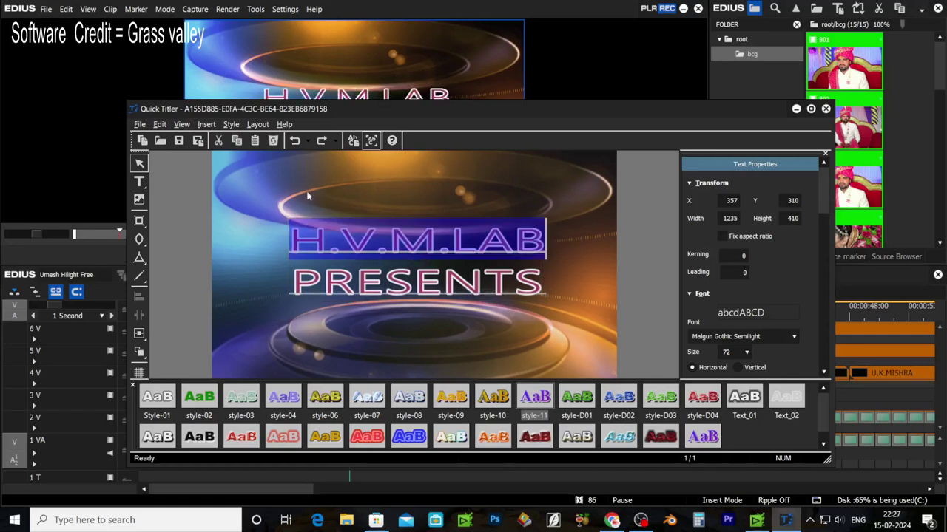
# Save the H.V.M.LAB PRESENTS title and return to the timeline.
pyautogui.click(194, 251)
pyautogui.click(180, 141)
# Preview the Kagane Hilight sequence from about 23 seconds and open the nested Movie 2 sequence from track 1VA.
pyautogui.moveTo(348, 316); pyautogui.dragTo(479, 315)
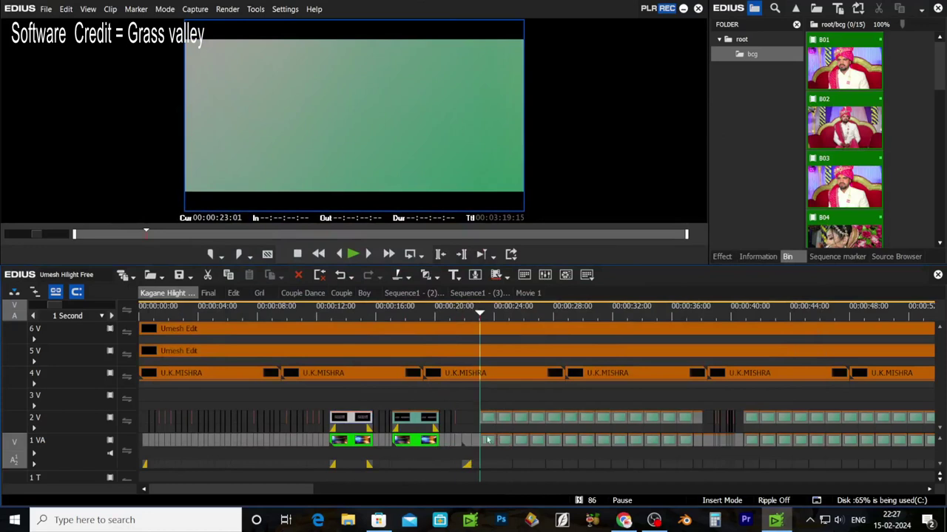
pyautogui.moveTo(290, 490); pyautogui.dragTo(322, 491)
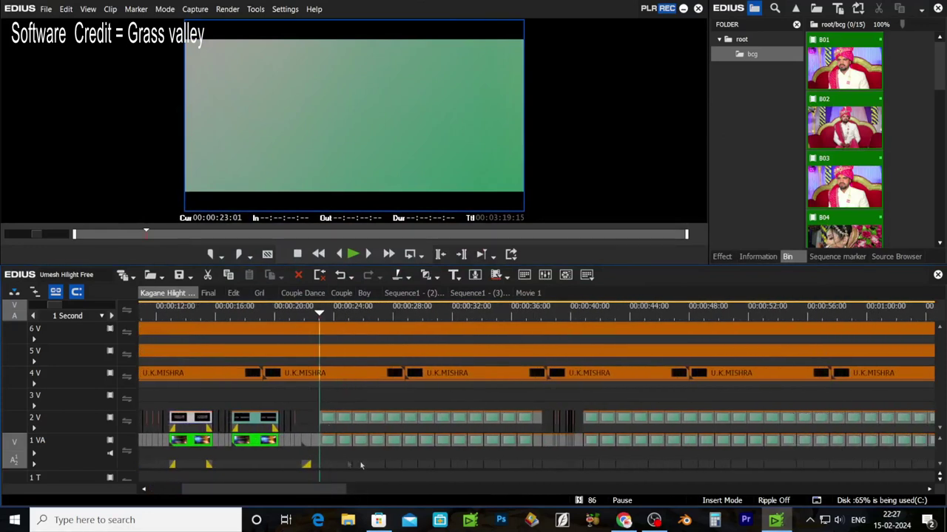
pyautogui.moveTo(316, 322); pyautogui.dragTo(343, 347)
pyautogui.hotkey('ctrl', 'shift', 'Tab')
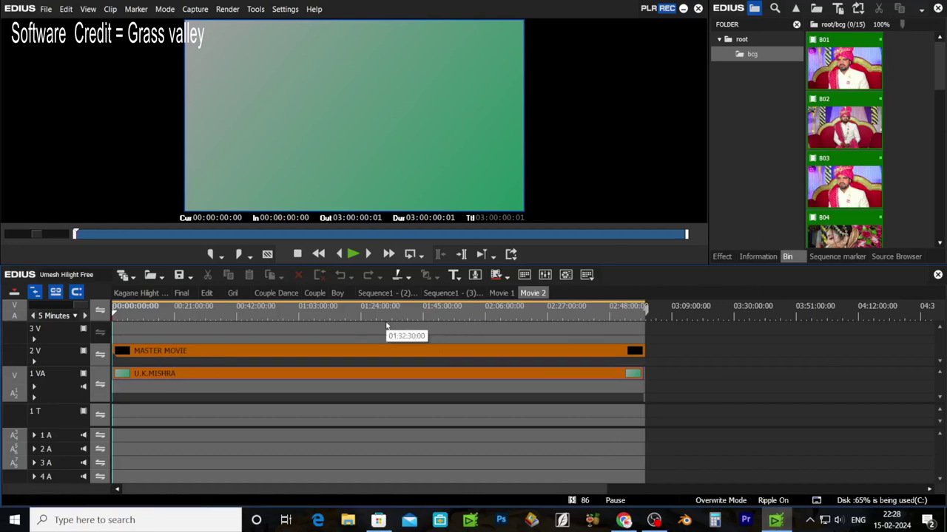
# Return to the Kagane Hilight sequence, fit it to the timeline, and preview it around 2:06 and 1:23.
pyautogui.click(140, 293)
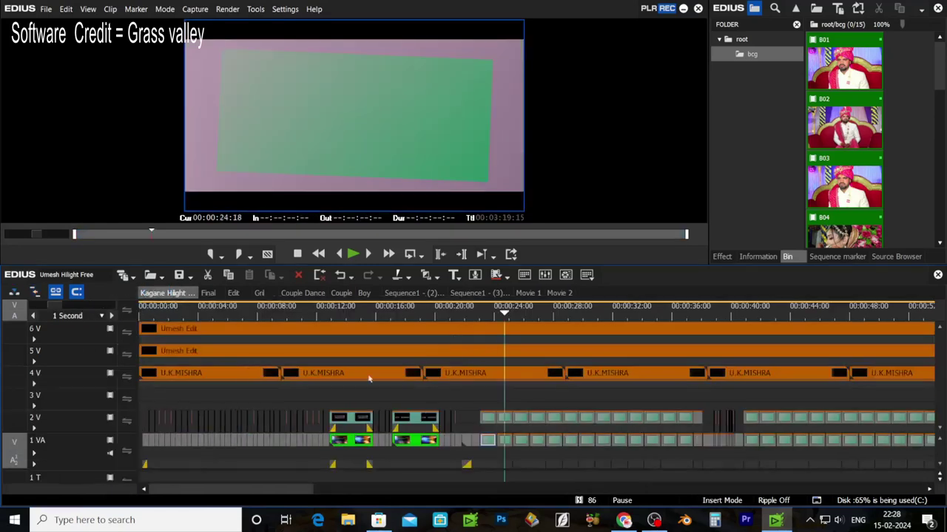
pyautogui.scroll(-6, 633, 389)
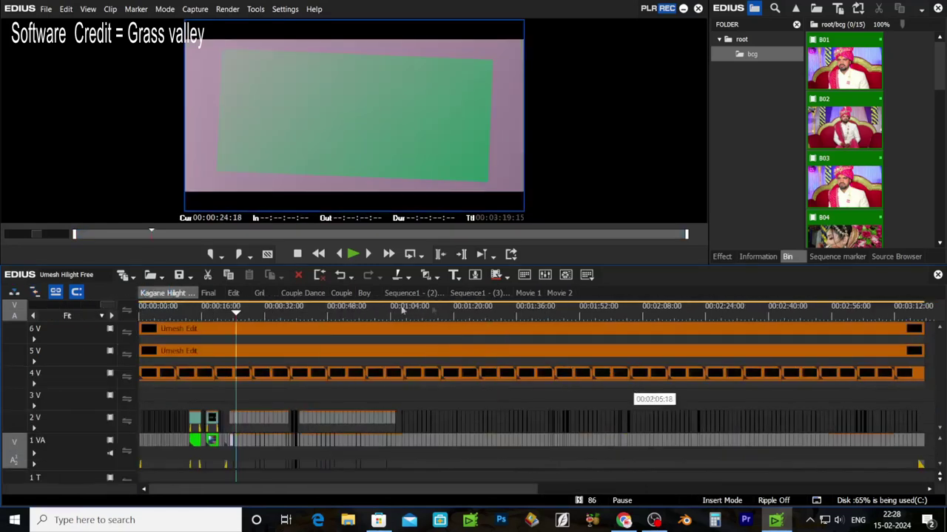
pyautogui.moveTo(243, 311); pyautogui.dragTo(636, 459)
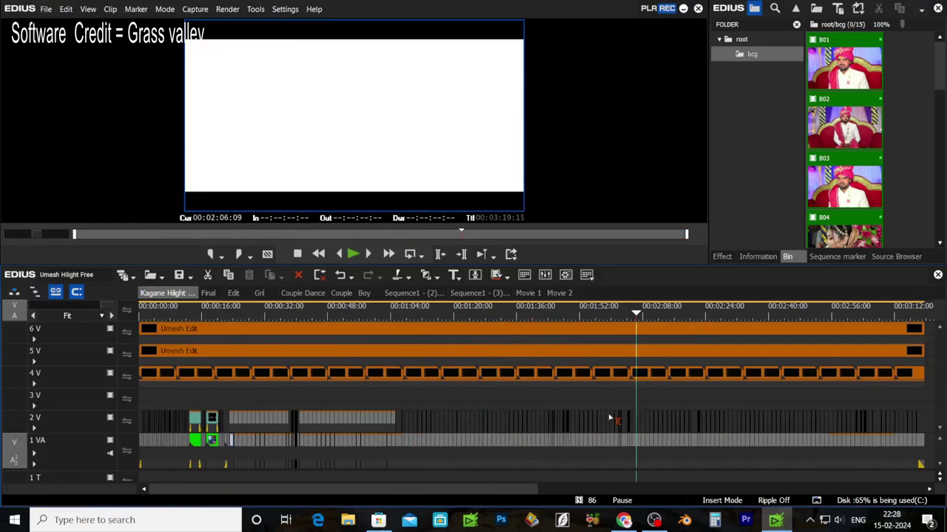
pyautogui.moveTo(636, 314); pyautogui.dragTo(465, 314)
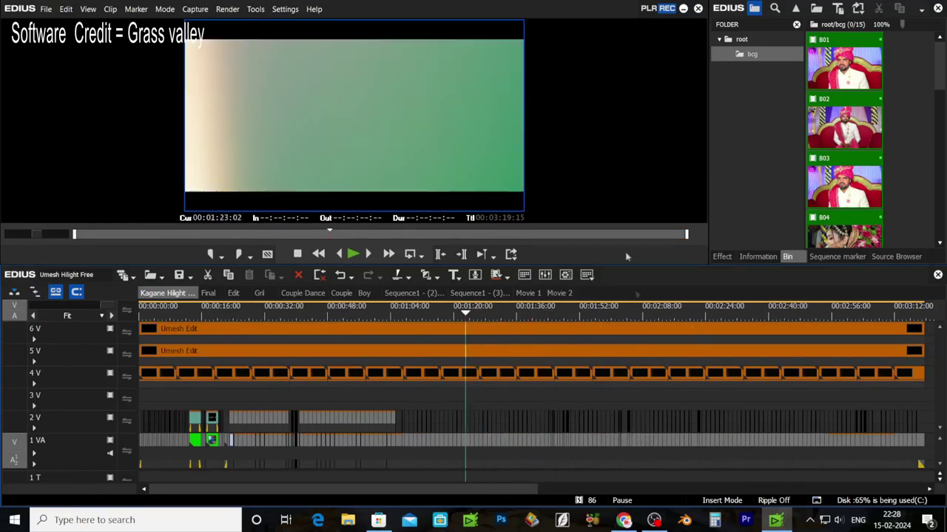
# Switch back to the Movie 2 sequence and create a bin folder named data inside the bcg folder.
pyautogui.click(560, 293)
pyautogui.click(253, 327)
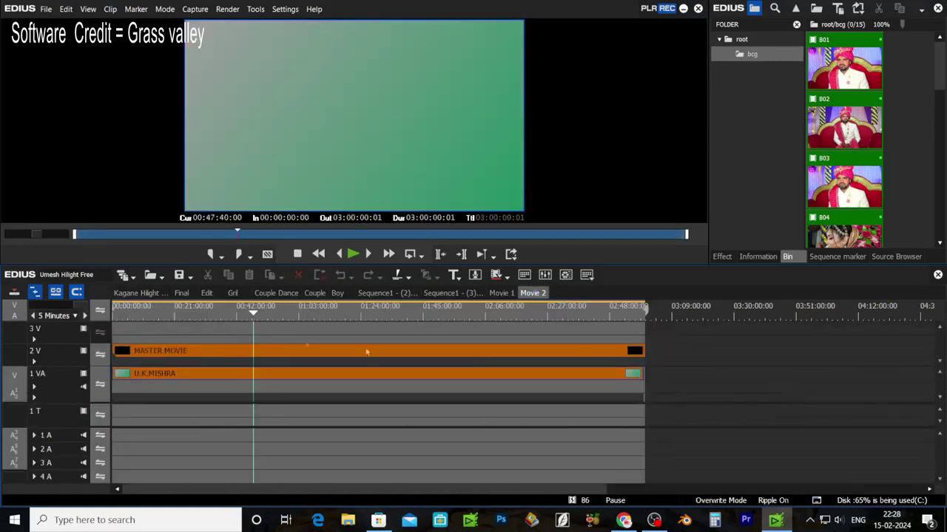
pyautogui.rightClick(784, 78)
pyautogui.click(787, 87)
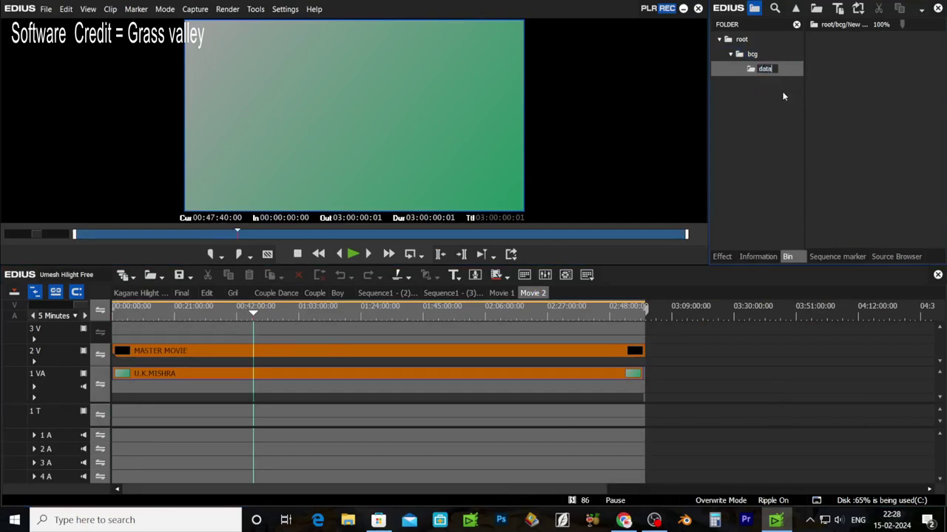
pyautogui.press('Return')
# Import all the DSC video clips from New folder (2), inside the client's folder under H.V.M.LAB on drive H, into the data bin.
pyautogui.doubleClick(823, 88)
pyautogui.click(33, 166)
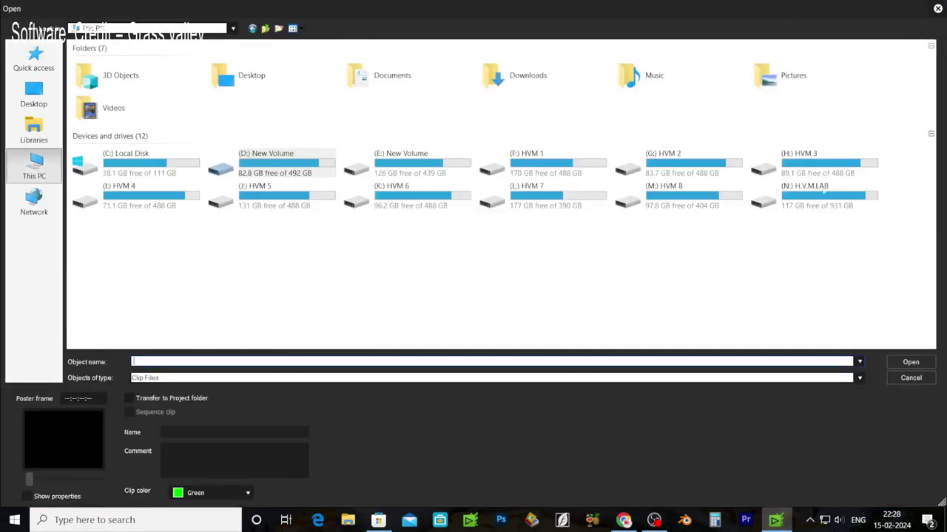
pyautogui.doubleClick(811, 165)
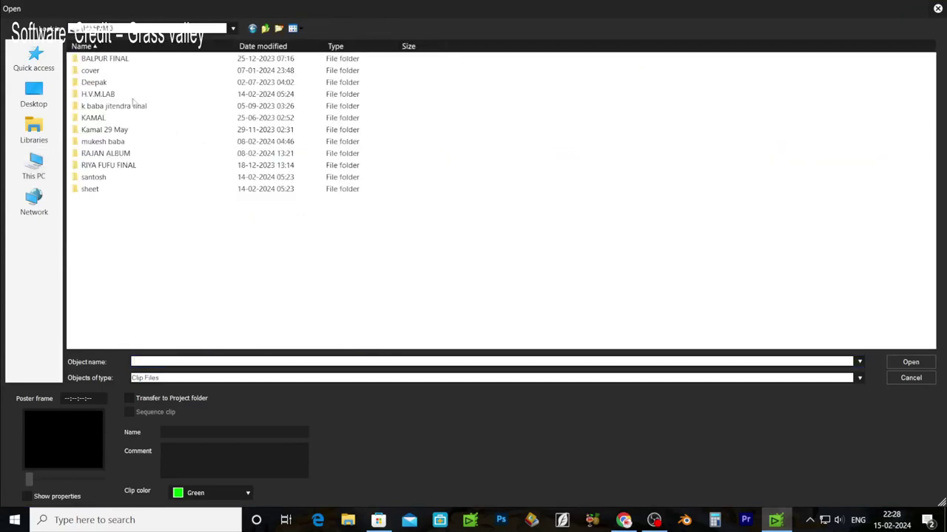
pyautogui.doubleClick(116, 96)
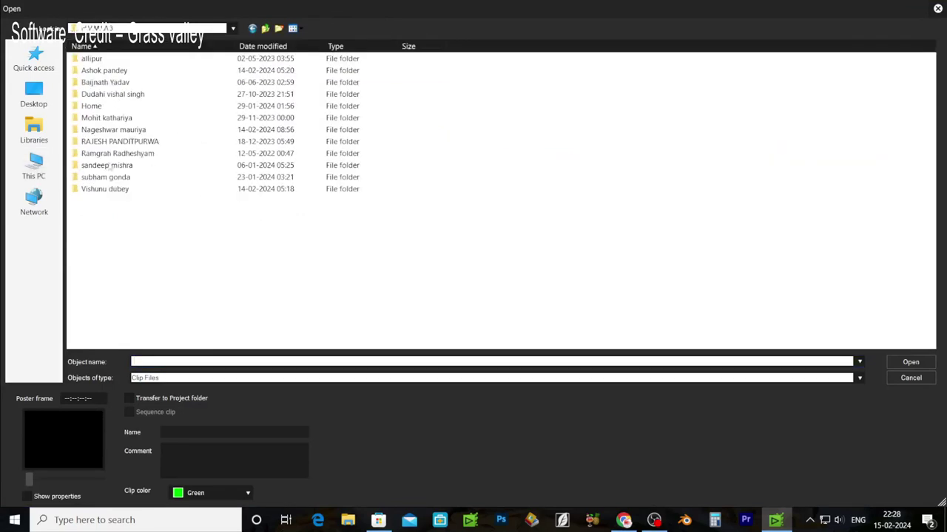
pyautogui.doubleClick(146, 131)
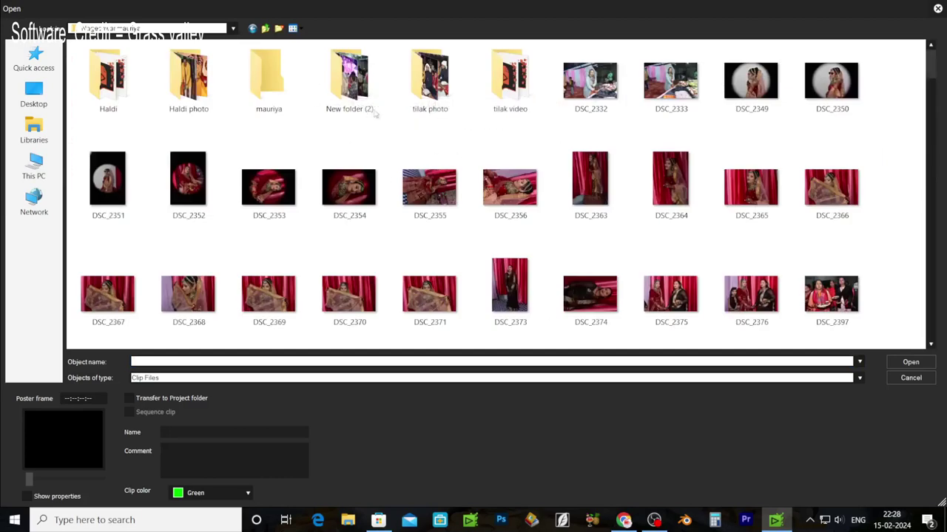
pyautogui.doubleClick(363, 91)
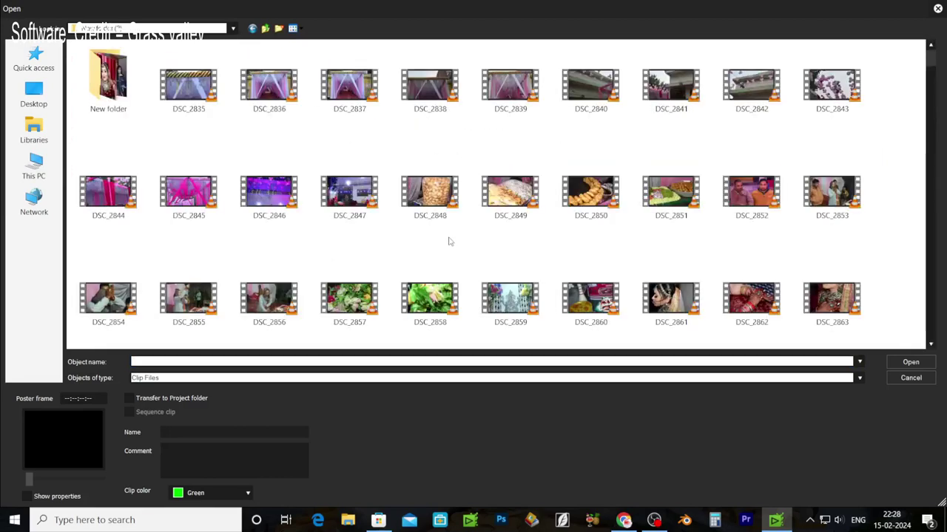
pyautogui.hotkey('ctrl', 'a')
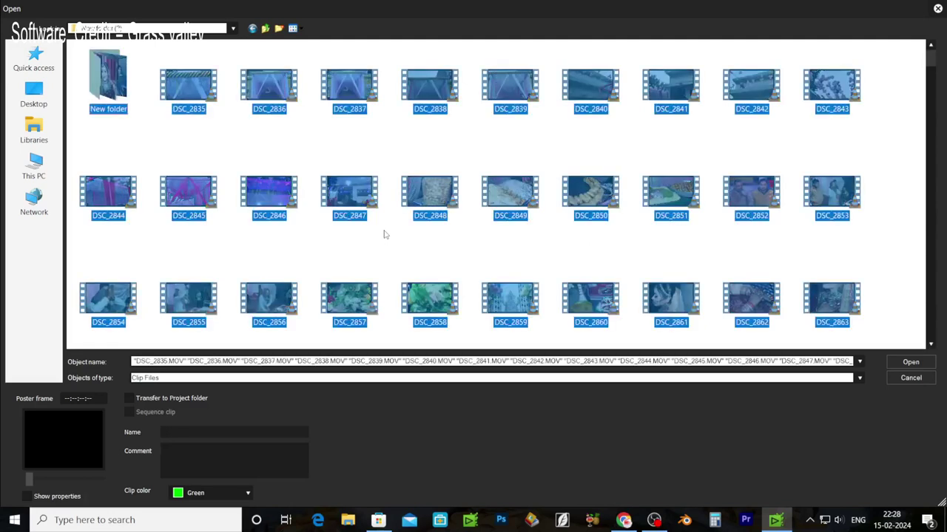
pyautogui.click(920, 362)
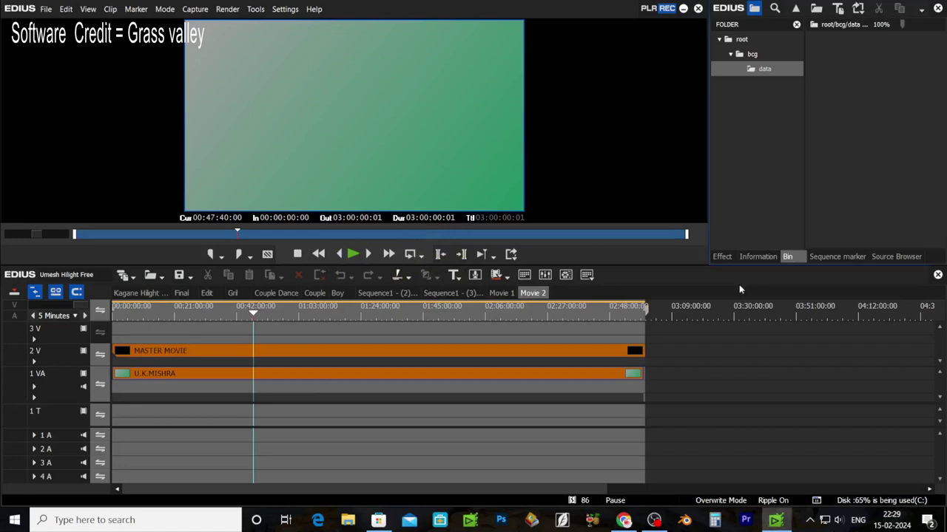
# Place all the imported clips on track 3V of the Movie 2 sequence from its start, and move the playhead to their end.
pyautogui.moveTo(850, 68); pyautogui.dragTo(470, 342)
pyautogui.moveTo(228, 337); pyautogui.dragTo(95, 342)
pyautogui.moveTo(532, 388); pyautogui.dragTo(390, 481)
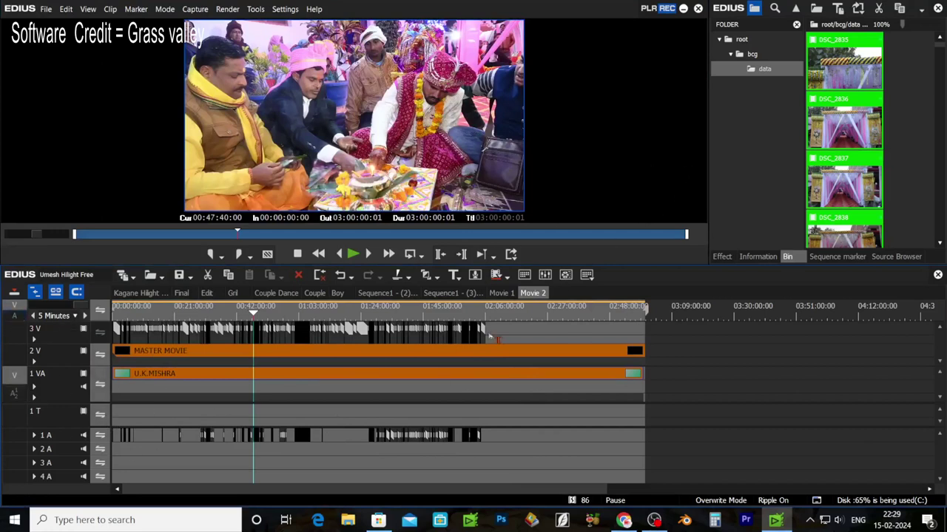
pyautogui.click(485, 309)
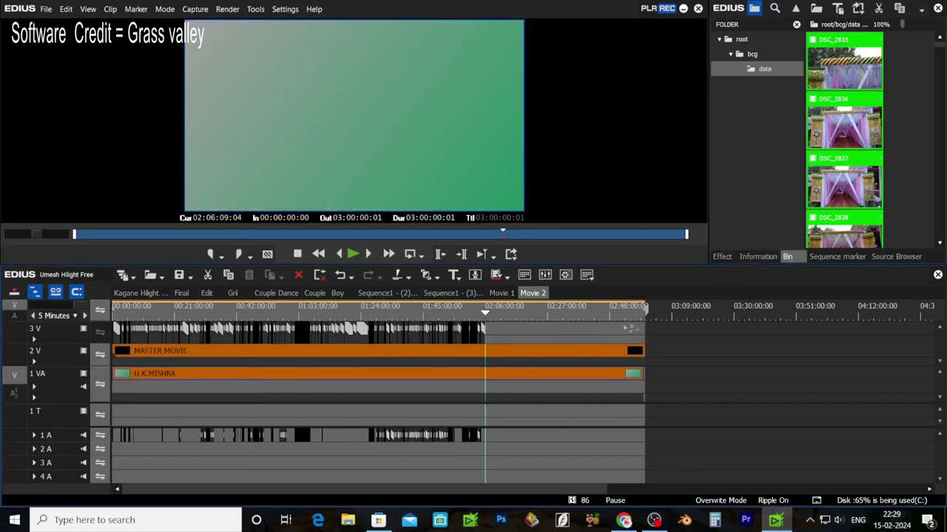
pyautogui.moveTo(538, 334); pyautogui.dragTo(15, 339)
pyautogui.click(493, 310)
# Return to the Kagane Hilight sequence and preview it from the start through to the LOVE MOMENTS title.
pyautogui.click(148, 292)
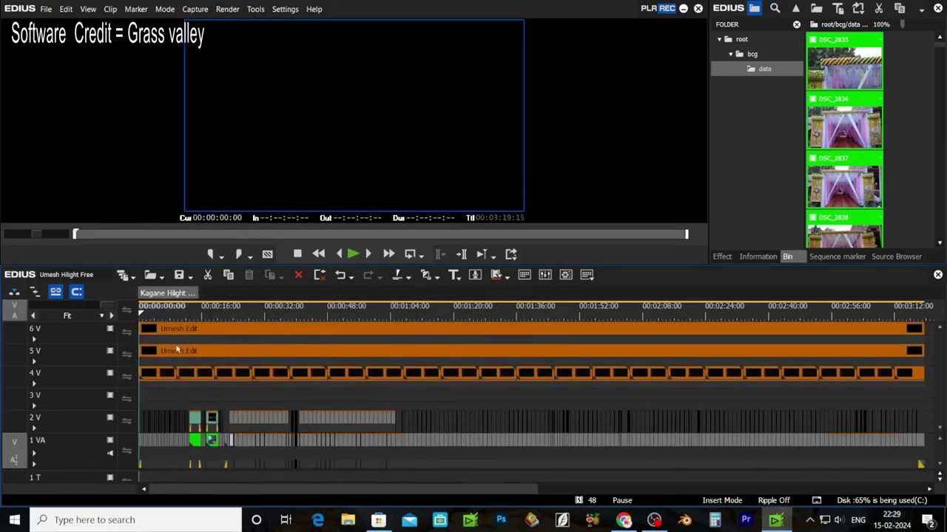
pyautogui.press('space')
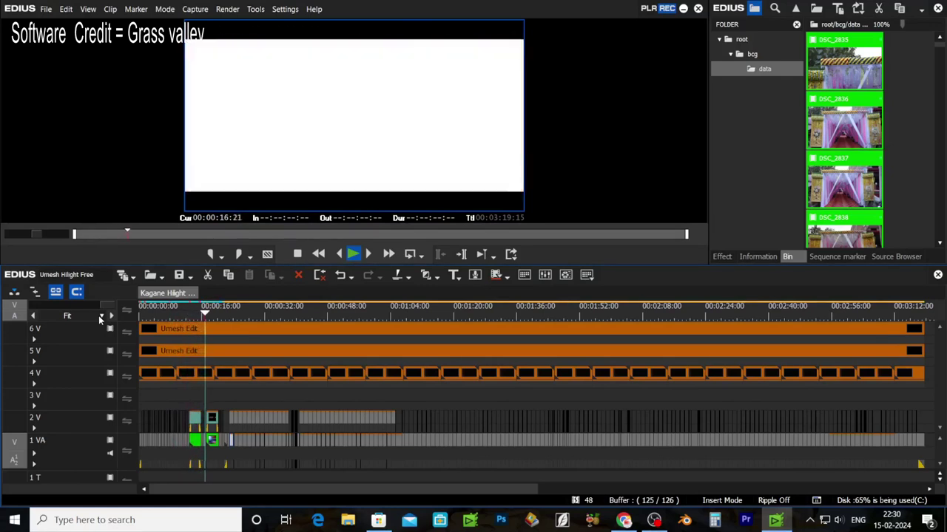
pyautogui.press('space')
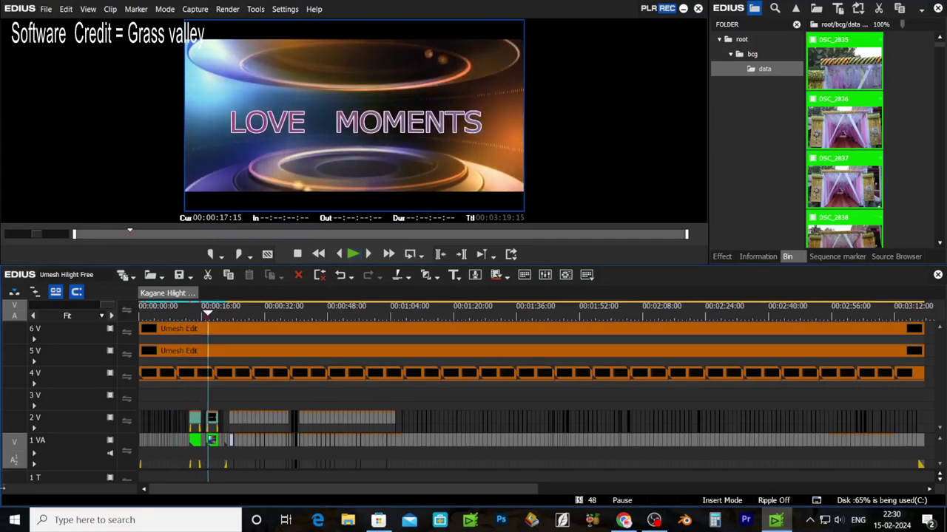
# Mute the Kangane music on audio track 1A and resume playback of the highlight sequence.
pyautogui.scroll(-2, 113, 470)
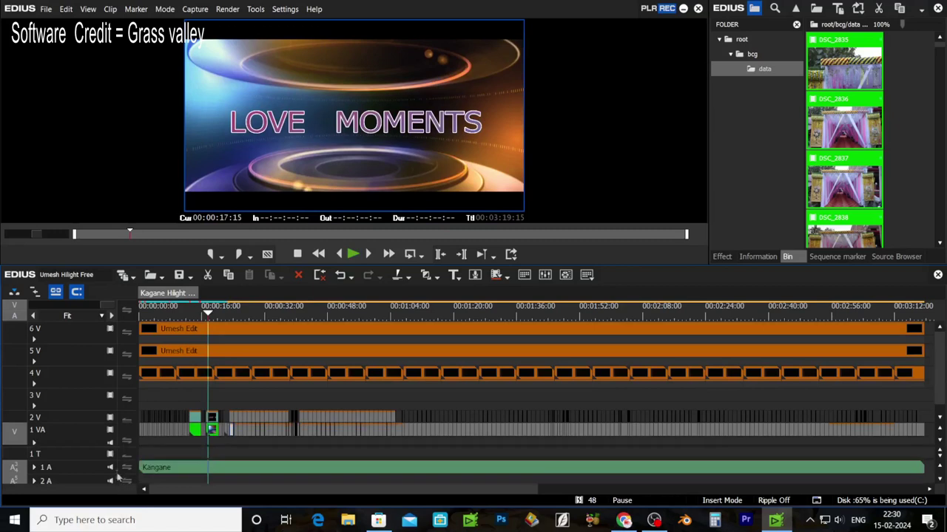
pyautogui.click(110, 469)
pyautogui.scroll(3, 108, 473)
pyautogui.press('space')
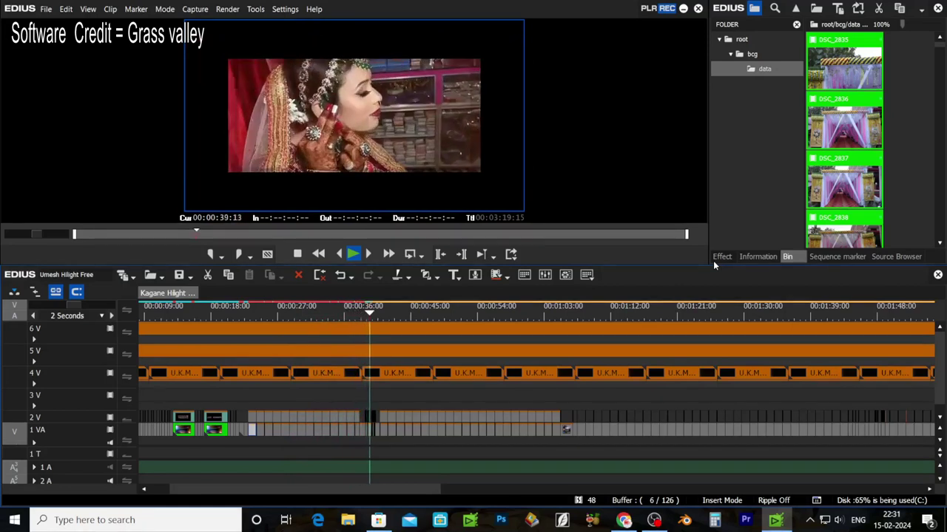
# Preview the Kagane Hilight sequence from about 1:27 and from 2:33 to check the replaced wedding footage.
pyautogui.moveTo(589, 301); pyautogui.dragTo(720, 292)
pyautogui.press('space')
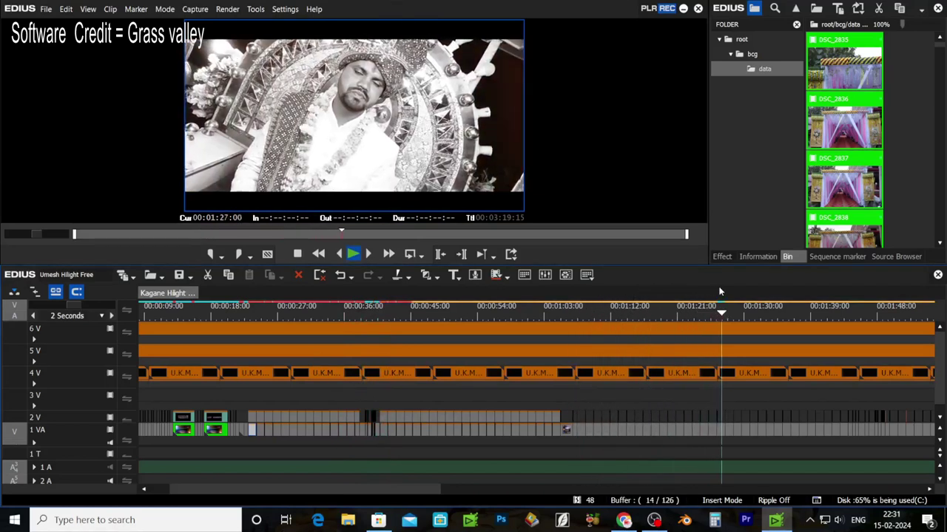
pyautogui.hotkey('ctrl', '-')
pyautogui.hotkey('ctrl', '-')
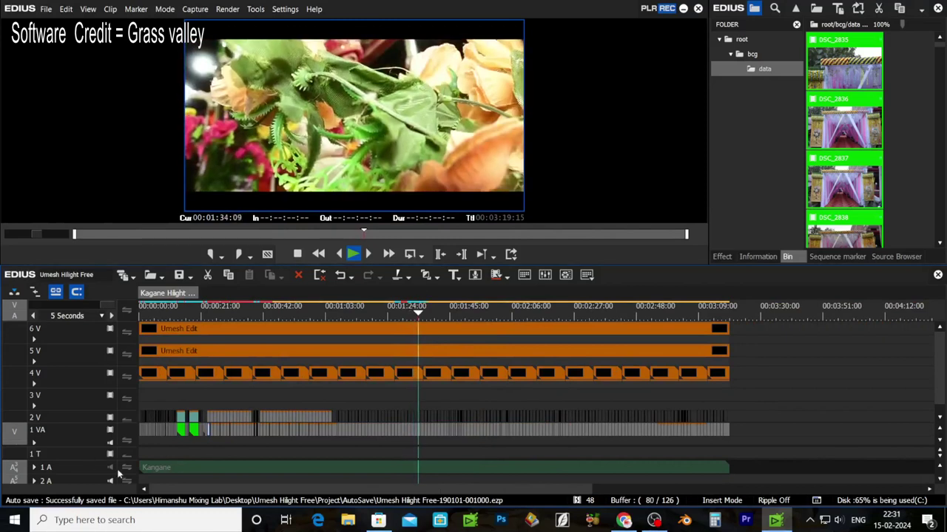
pyautogui.moveTo(510, 305); pyautogui.dragTo(591, 280)
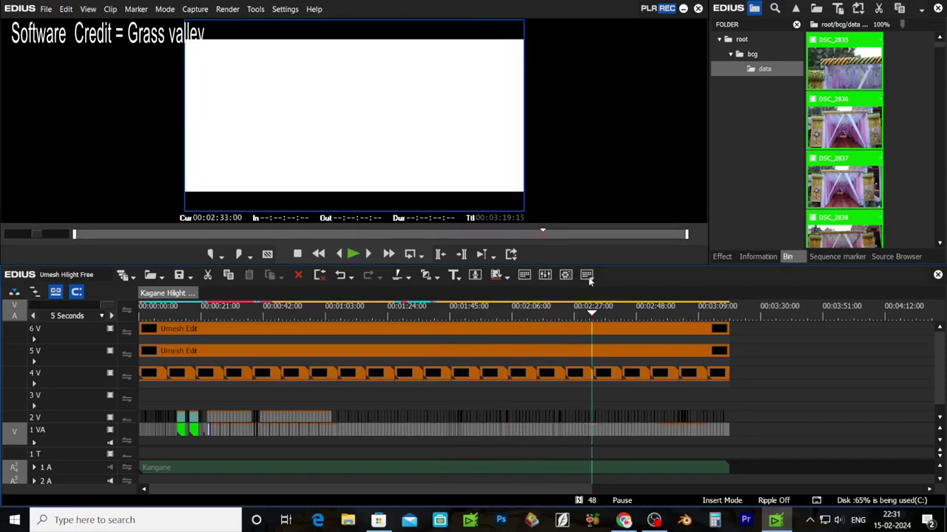
pyautogui.press('space')
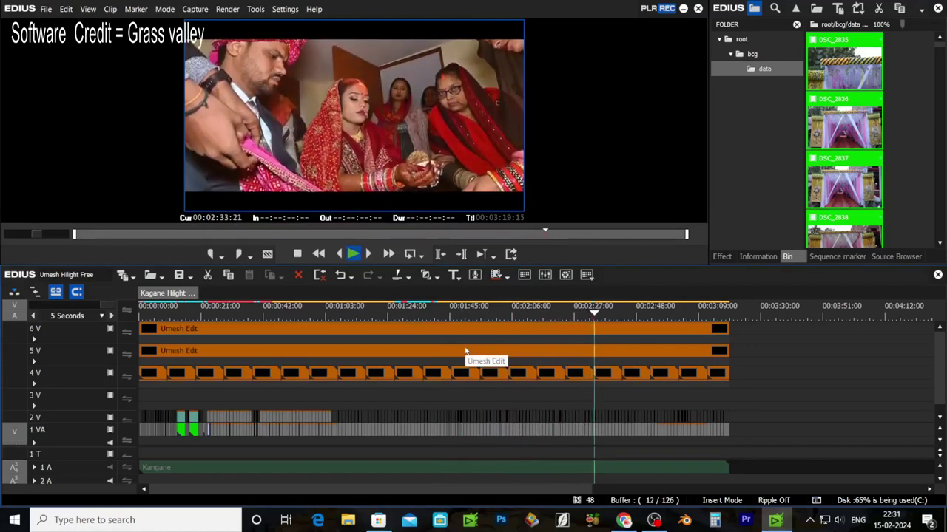